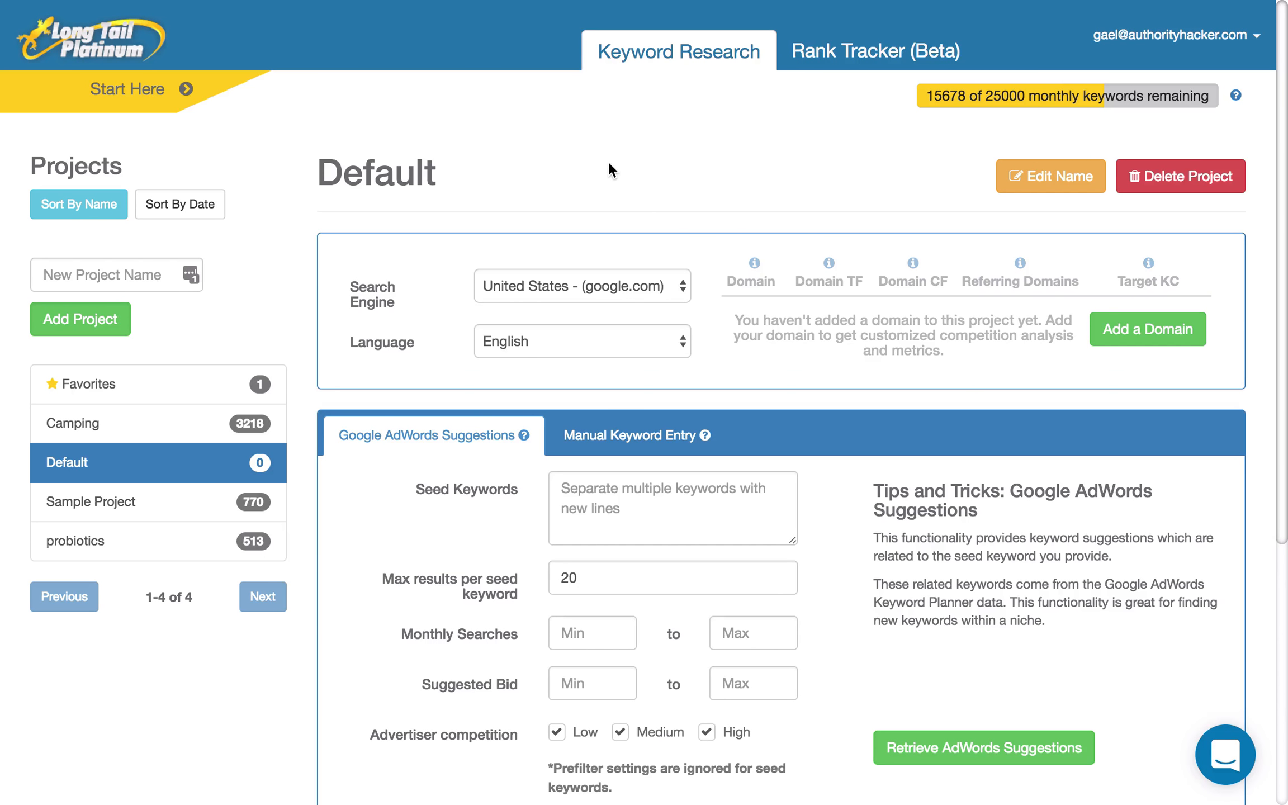
- Create a new keyword research project named vegan
{"action": "left_click", "coordinate": [100, 272]}
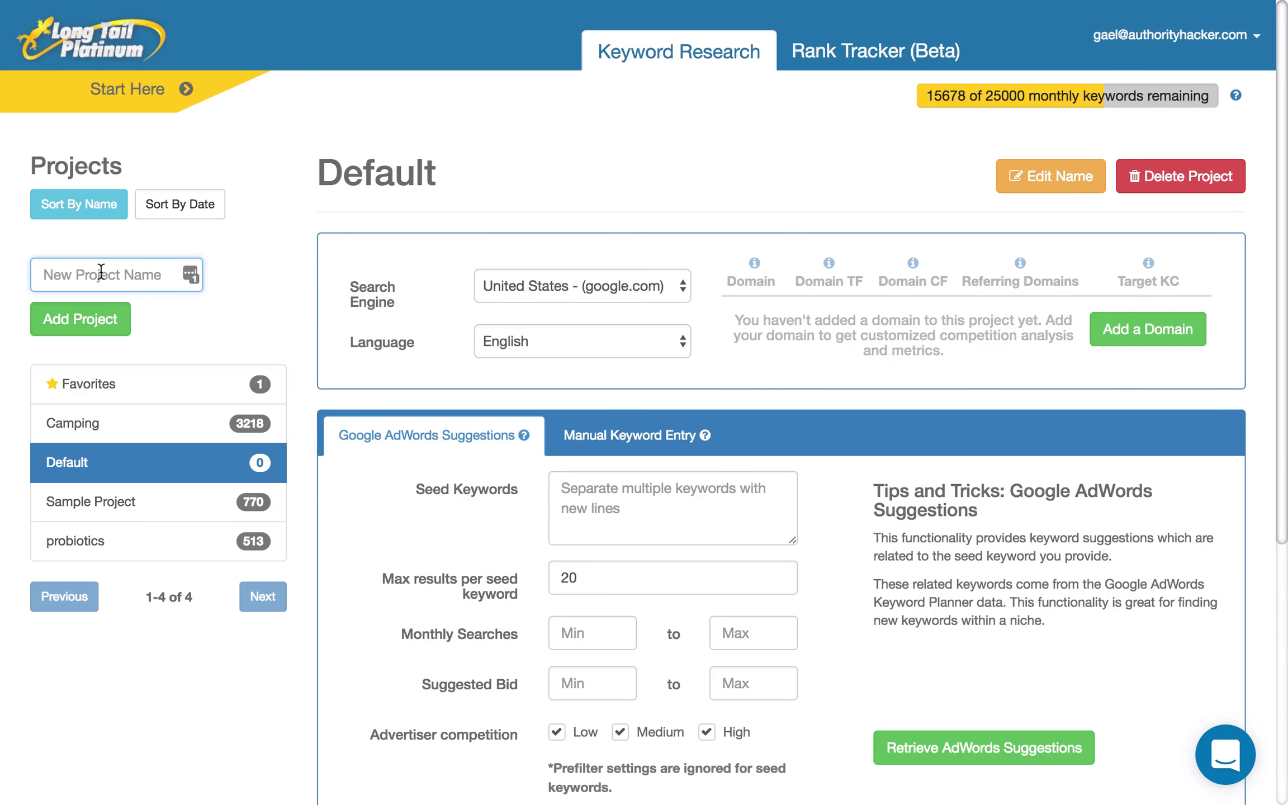
{"action": "type", "text": "vegan"}
{"action": "left_click", "coordinate": [84, 321]}
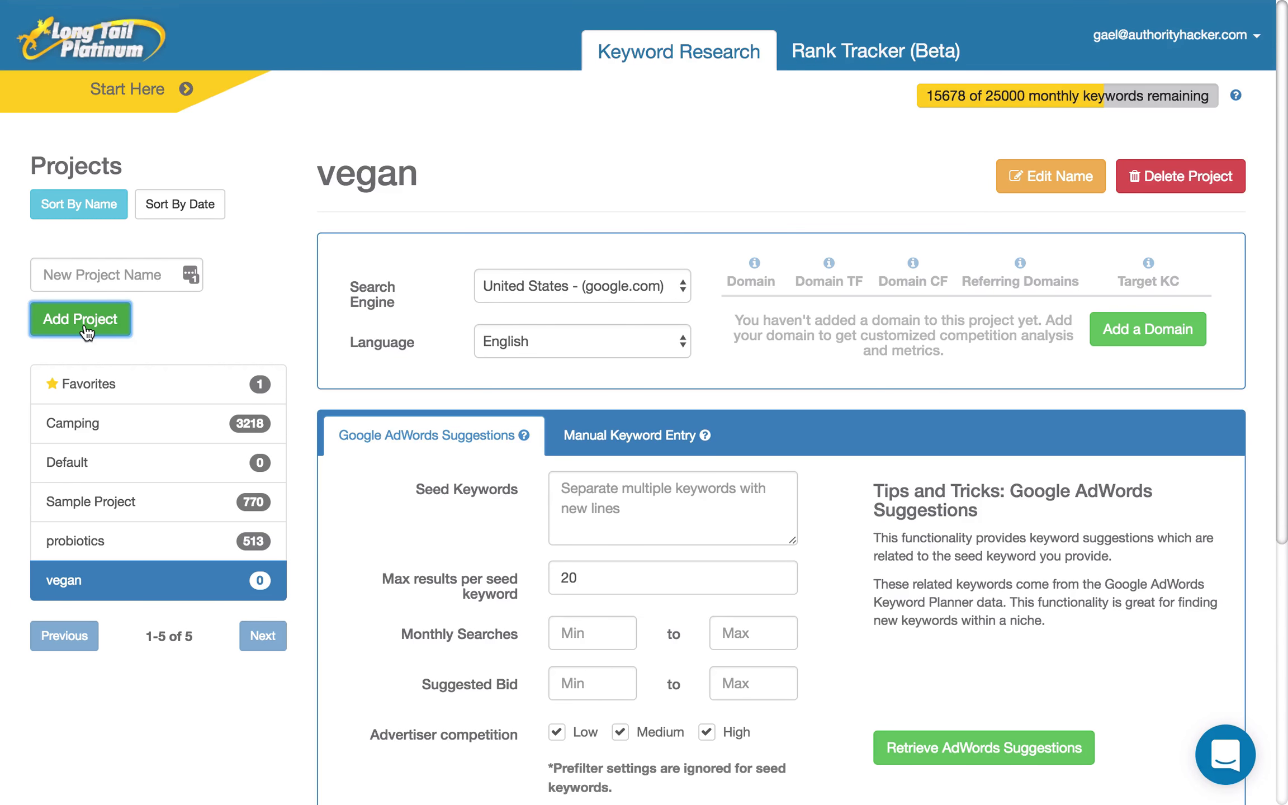
- Enter the seed keywords vegan brownies, vegan cookies, vegan alcohol, vegan pizza, vegan burger and set the maximum results per seed keyword to 1000
{"action": "left_click", "coordinate": [587, 496]}
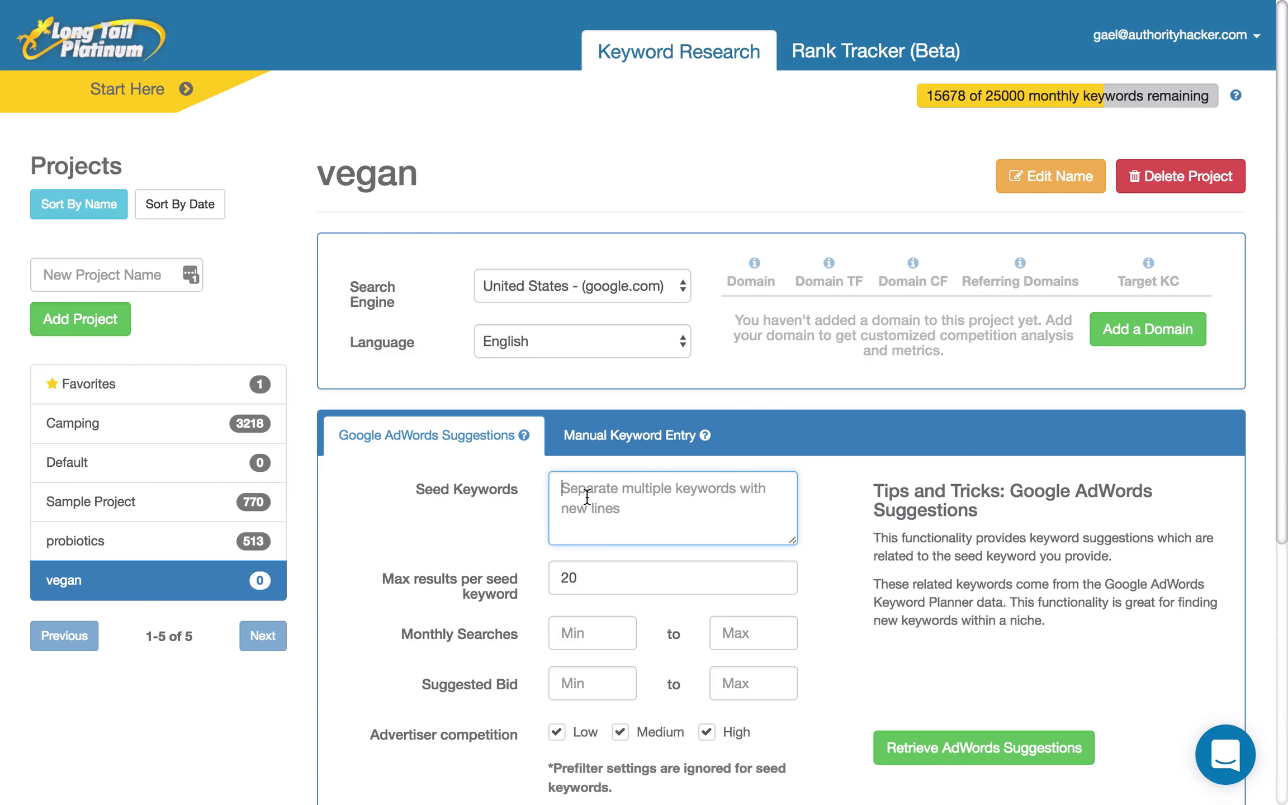
{"action": "type", "text": "vegan brownies, vegan cookies, vegan alcohol, vegan pizza, vegan burger"}
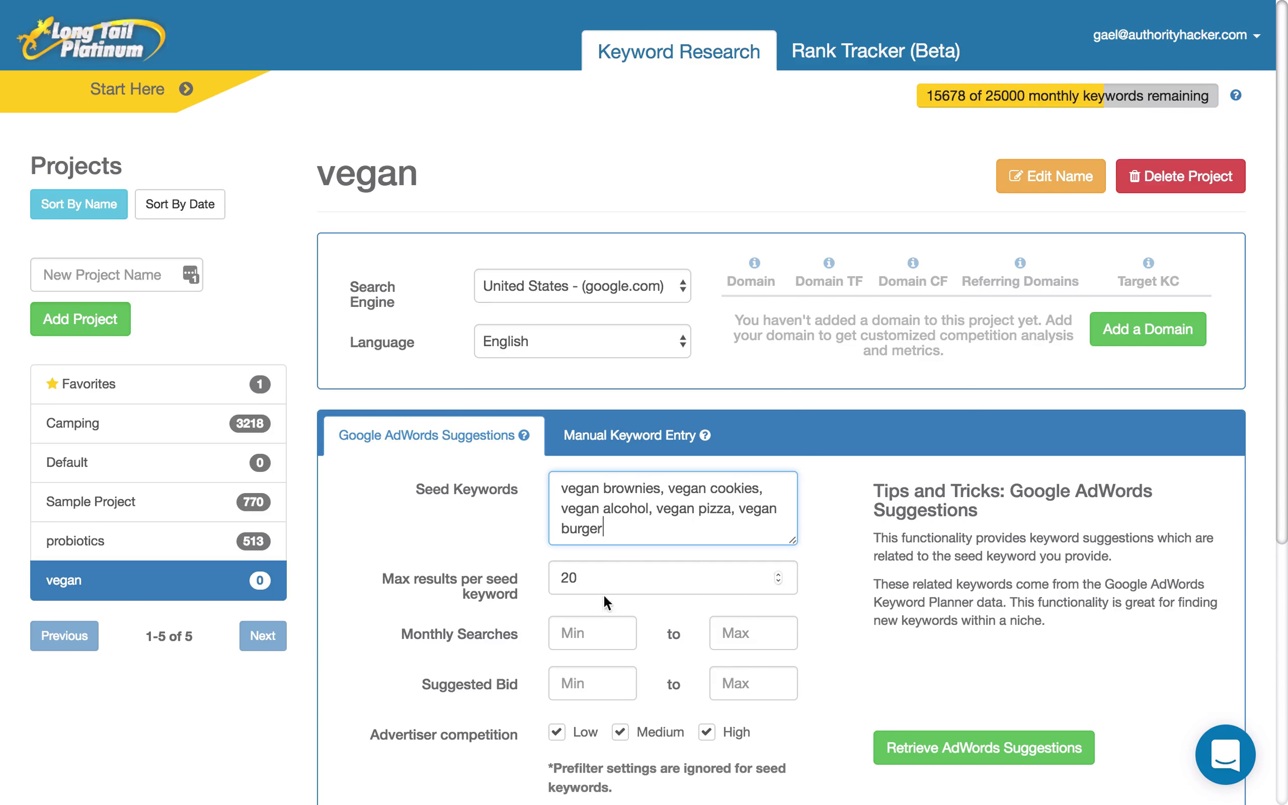
{"action": "scroll", "coordinate": [854, 616], "scroll_direction": "down", "scroll_amount": 5}
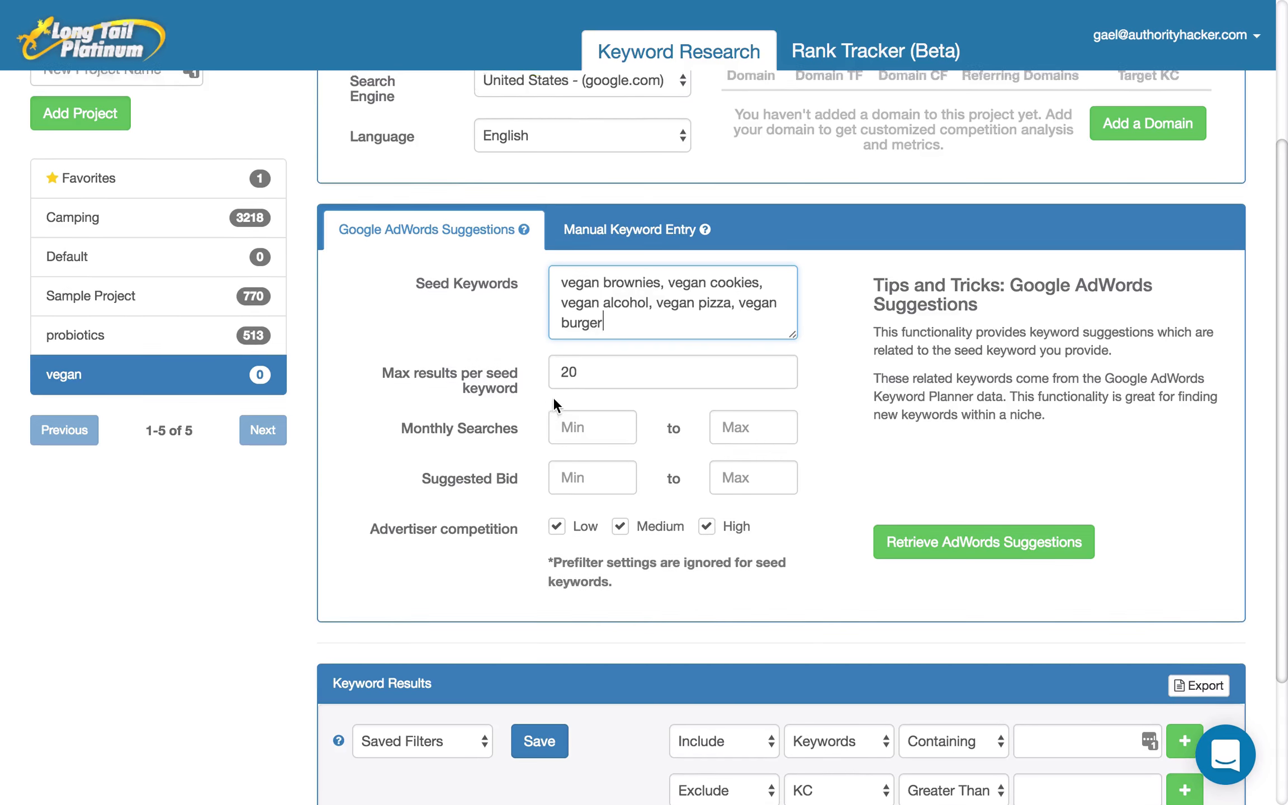
{"action": "scroll", "coordinate": [553, 397], "scroll_direction": "up", "scroll_amount": 4}
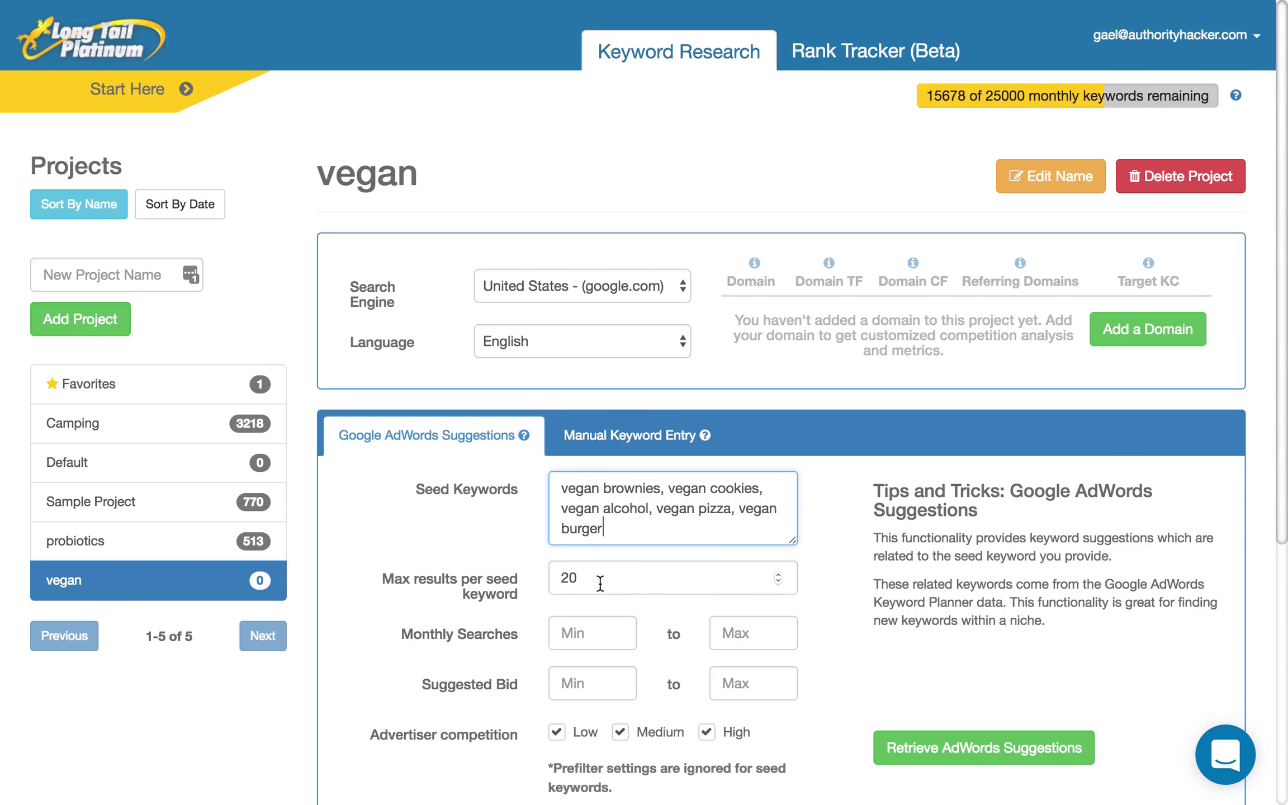
{"action": "left_click_drag", "start_coordinate": [598, 582], "coordinate": [554, 582]}
{"action": "type", "text": "1000"}
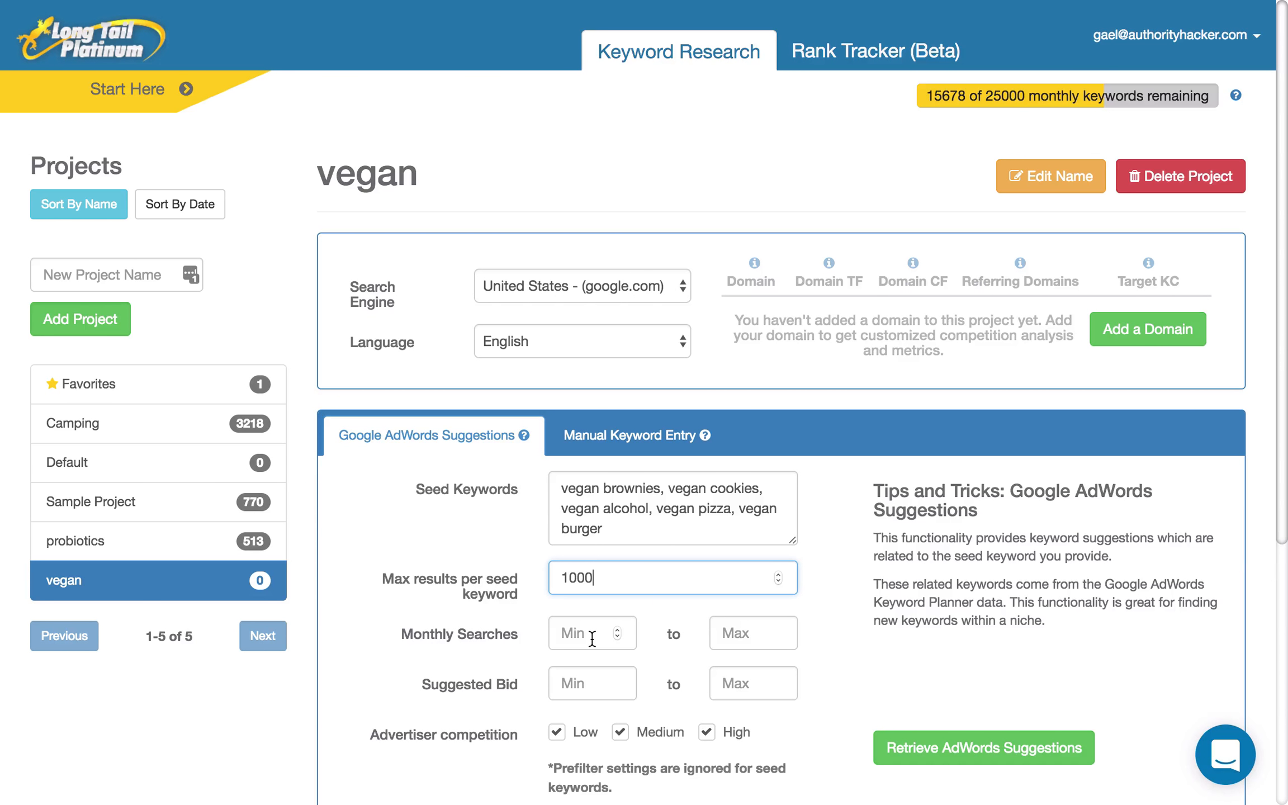
- Limit monthly searches to between 500 and 5000 and retrieve the AdWords suggestions
{"action": "left_click", "coordinate": [592, 638]}
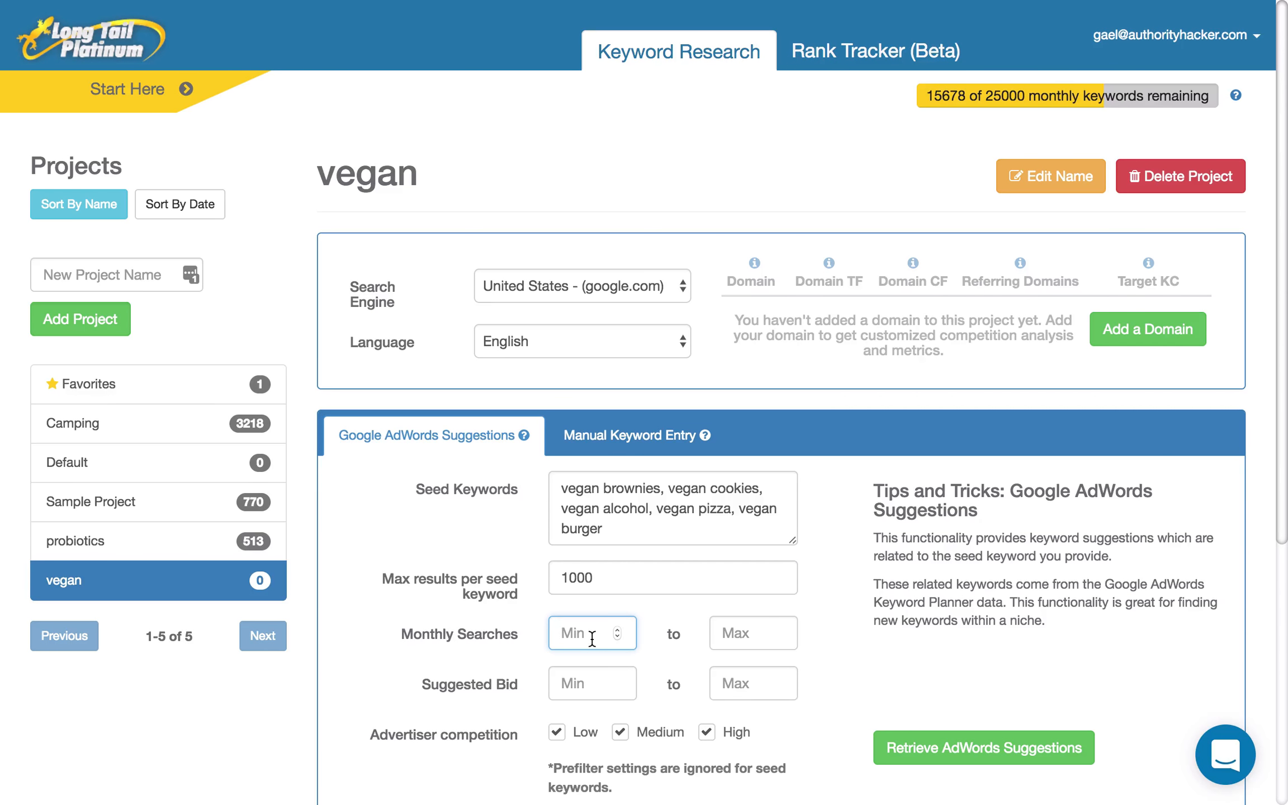
{"action": "type", "text": "500"}
{"action": "key", "text": "Tab"}
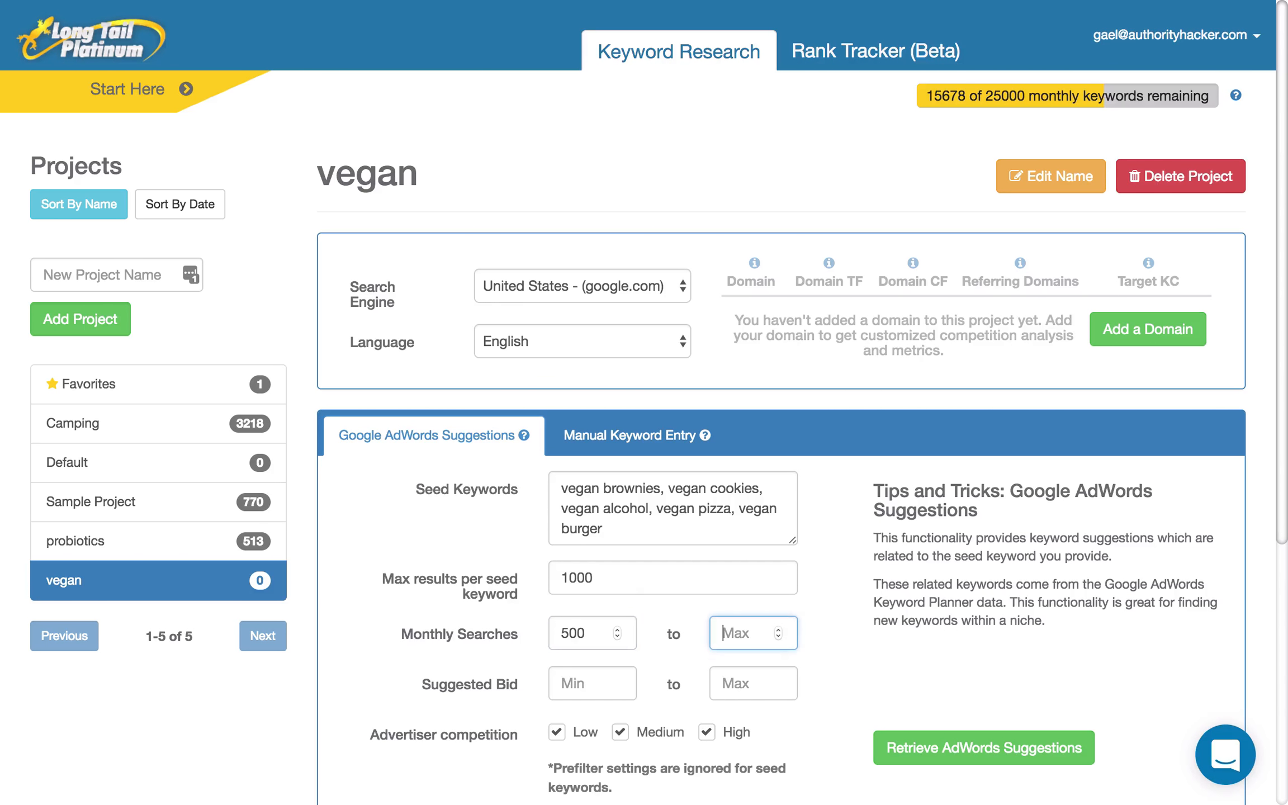
{"action": "type", "text": "5000"}
{"action": "left_click", "coordinate": [842, 661]}
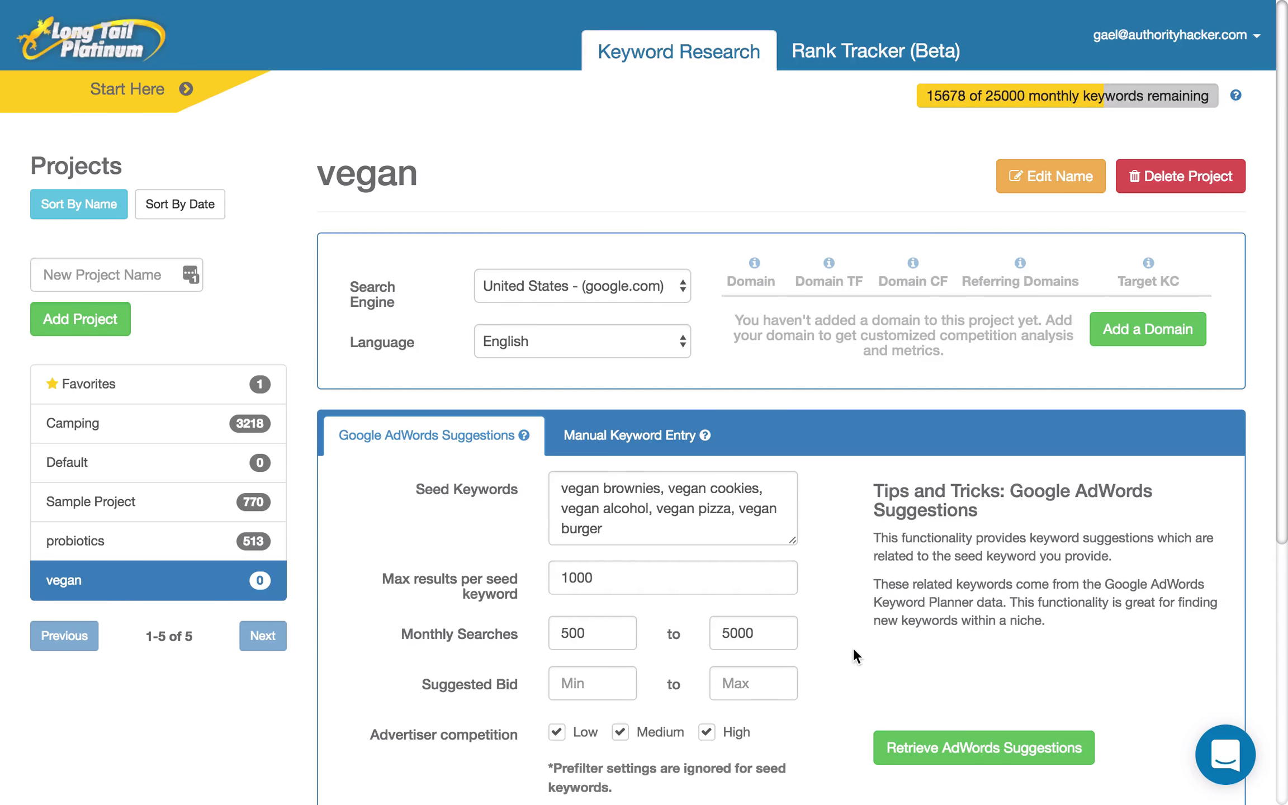
{"action": "left_click", "coordinate": [931, 743]}
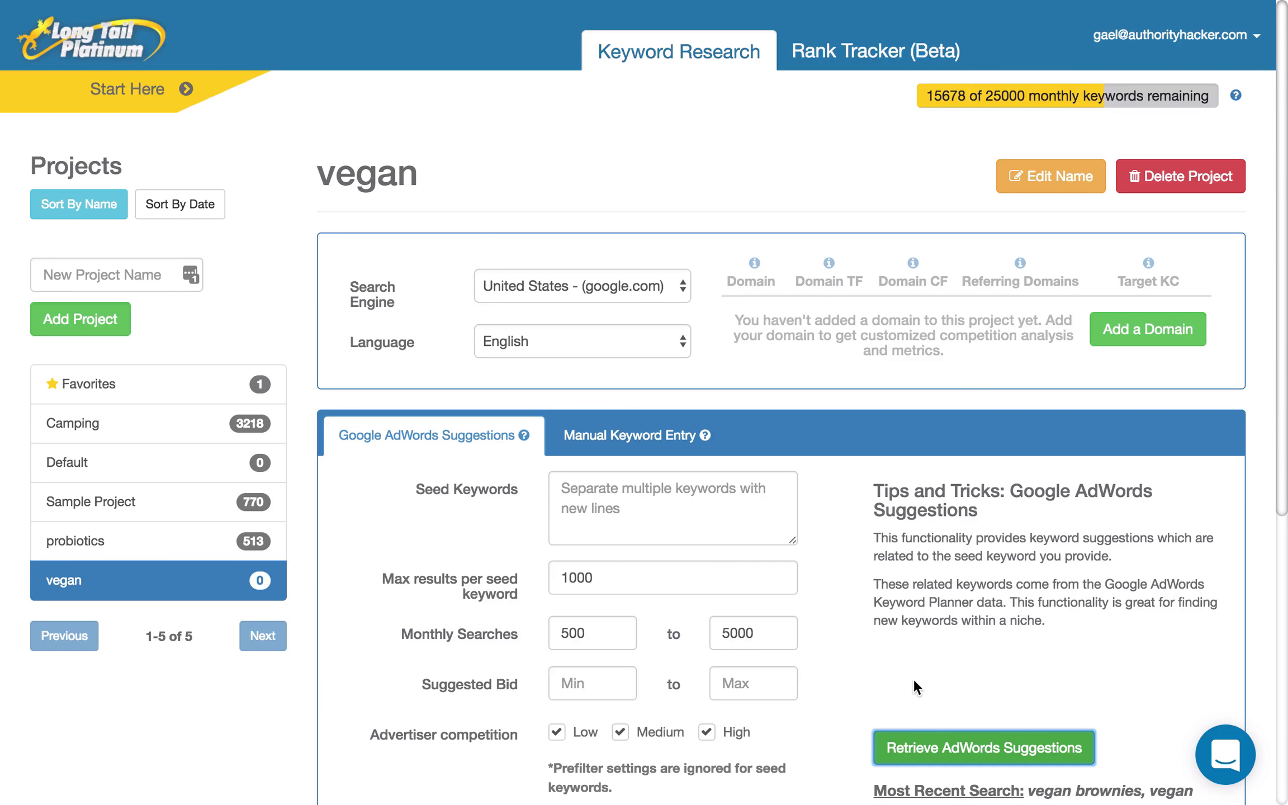
- Set the first filter row of the keyword results to exclude KC greater than, leaving its value empty
{"action": "scroll", "coordinate": [913, 677], "scroll_direction": "down", "scroll_amount": 10}
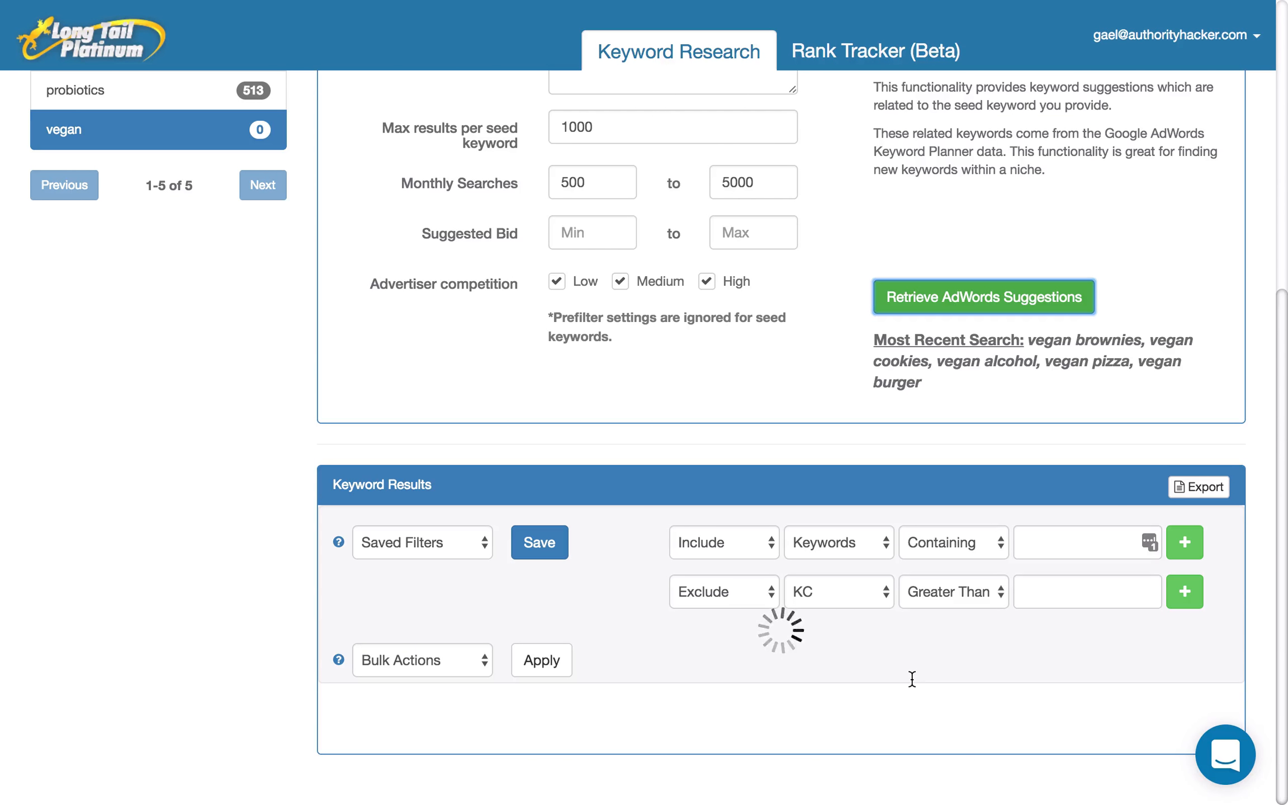
{"action": "scroll", "coordinate": [912, 678], "scroll_direction": "down", "scroll_amount": 3}
{"action": "scroll", "coordinate": [912, 678], "scroll_direction": "down", "scroll_amount": 7}
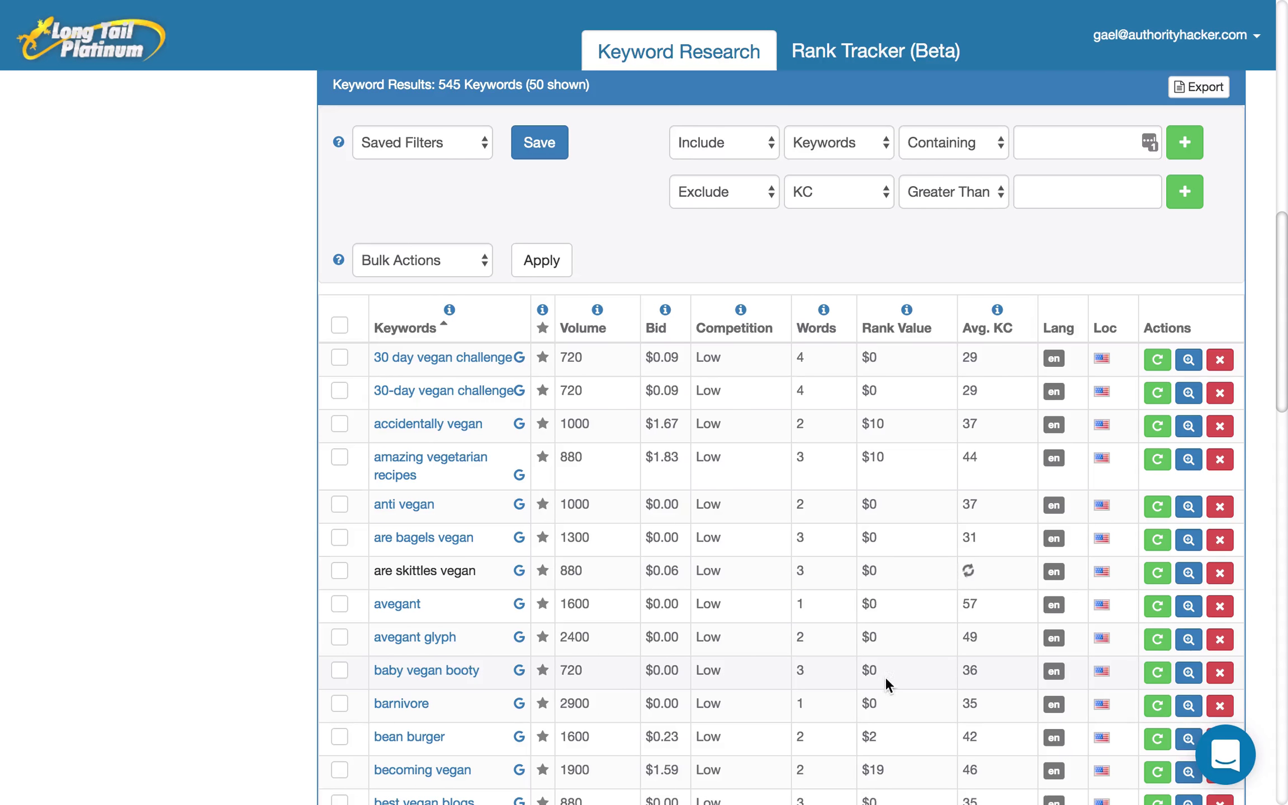
{"action": "scroll", "coordinate": [687, 570], "scroll_direction": "down", "scroll_amount": 3}
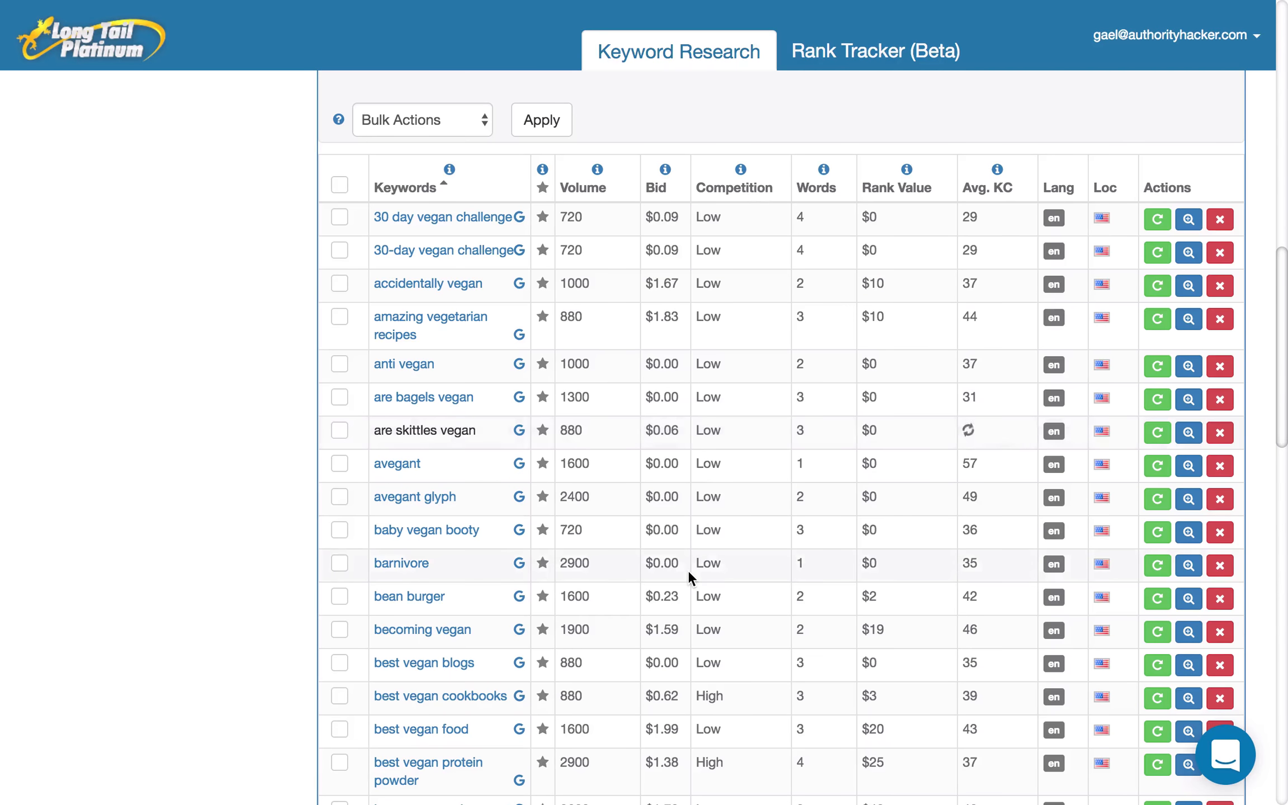
{"action": "scroll", "coordinate": [688, 570], "scroll_direction": "up", "scroll_amount": 2}
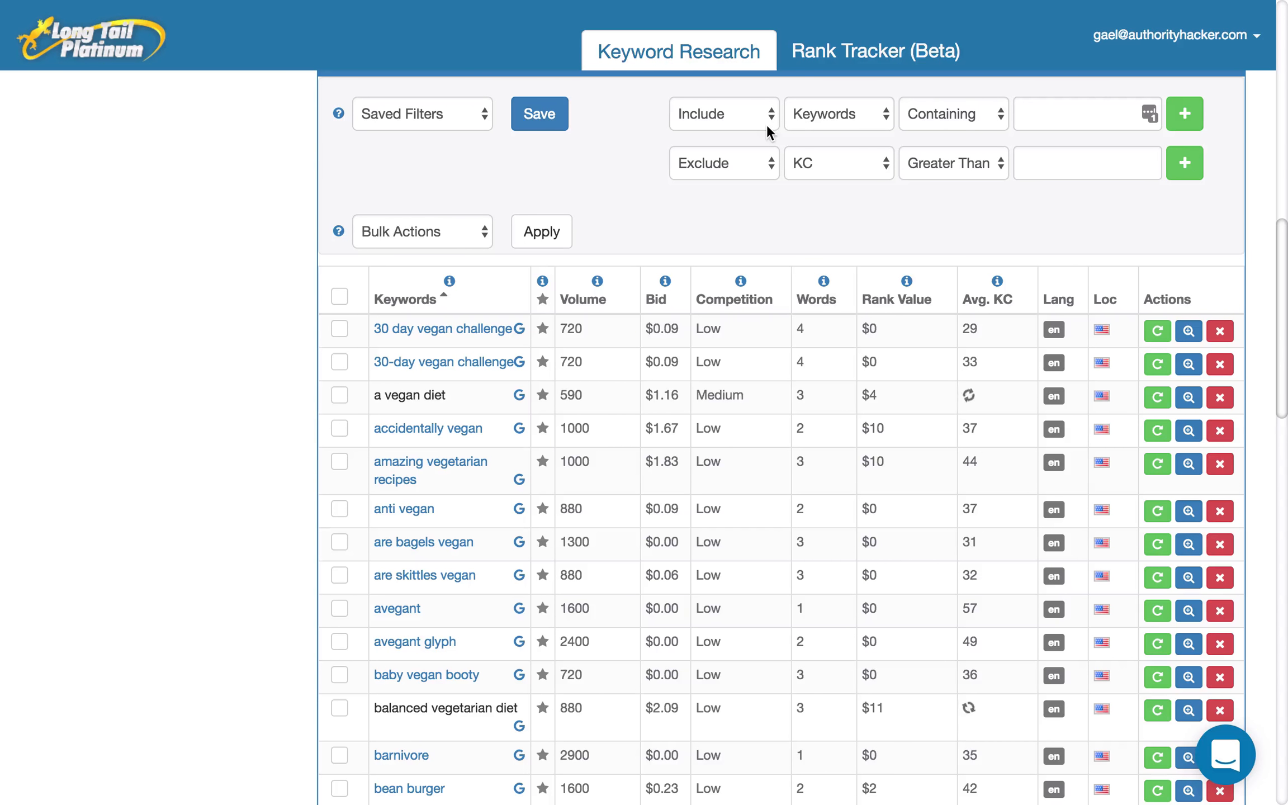
{"action": "left_click", "coordinate": [766, 123]}
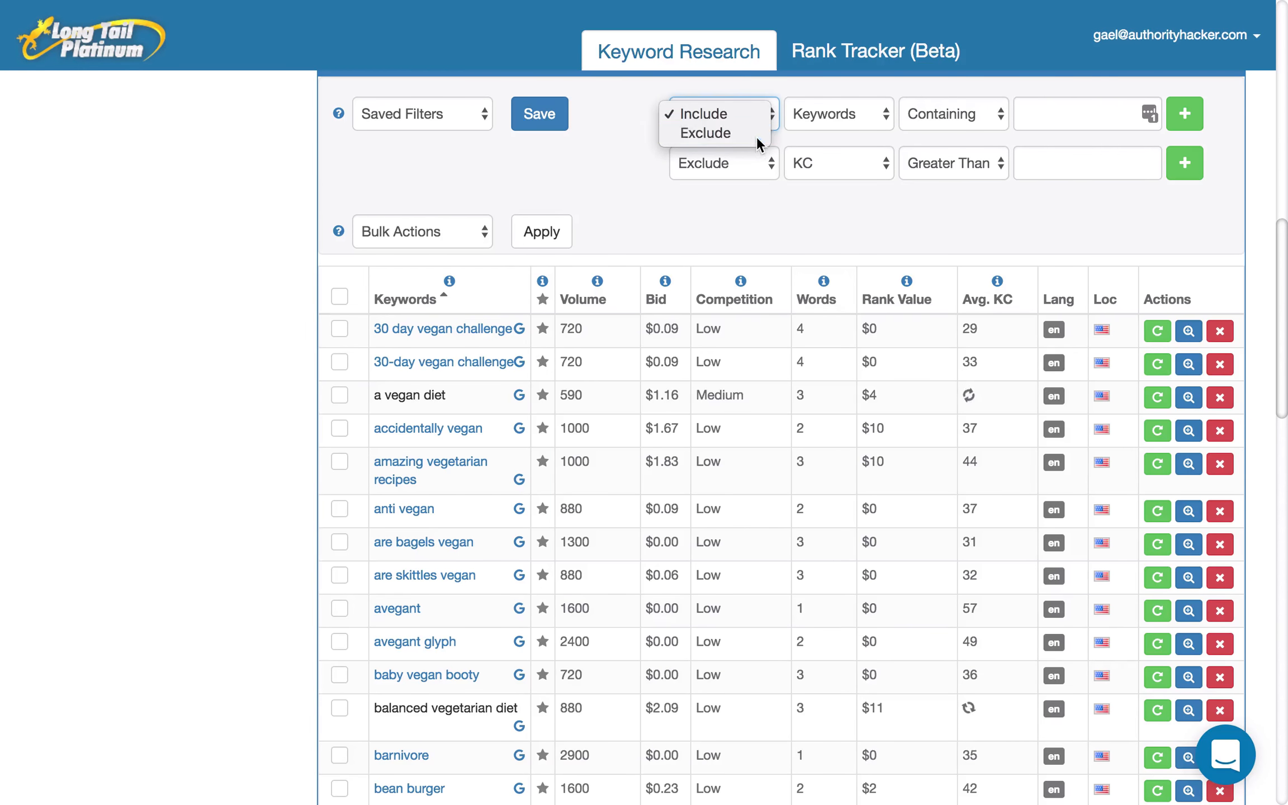
{"action": "left_click", "coordinate": [757, 137]}
{"action": "left_click", "coordinate": [833, 113]}
{"action": "left_click", "coordinate": [933, 117]}
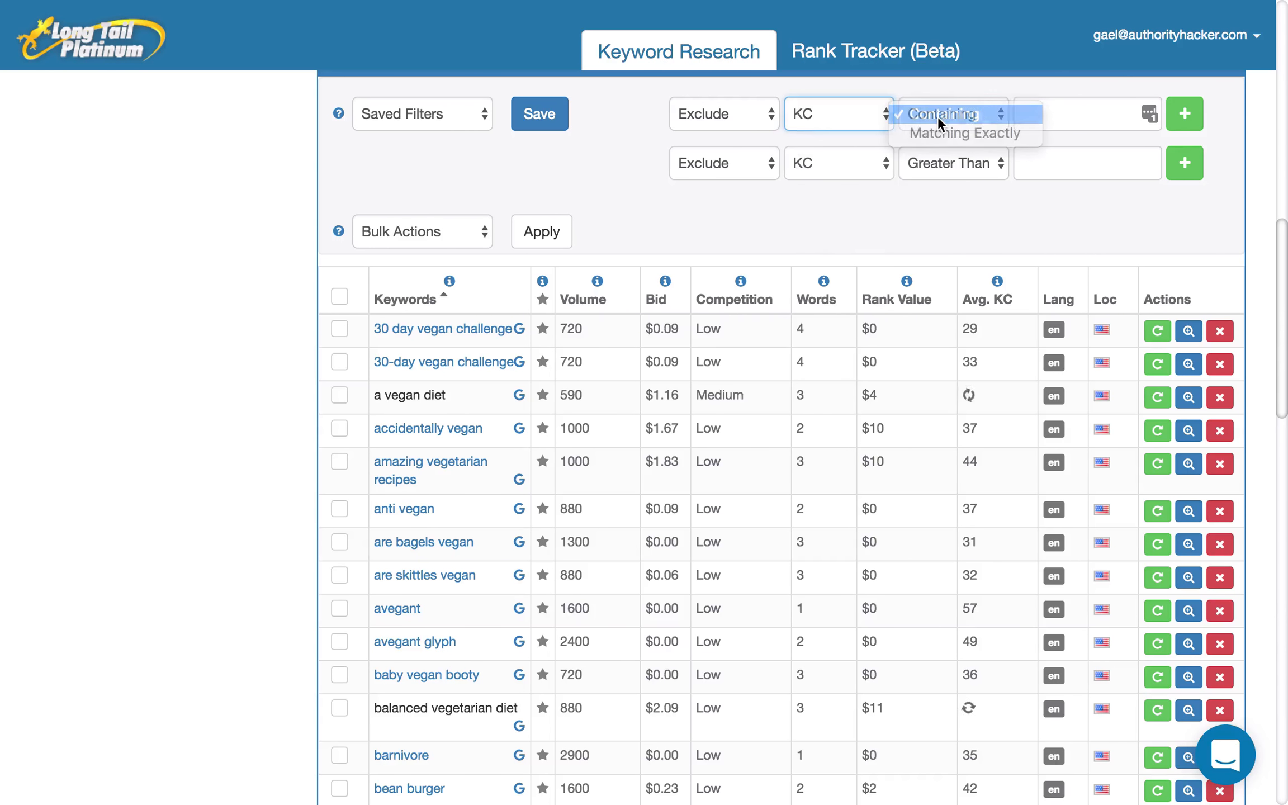
{"action": "left_click", "coordinate": [940, 118]}
{"action": "left_click", "coordinate": [961, 133]}
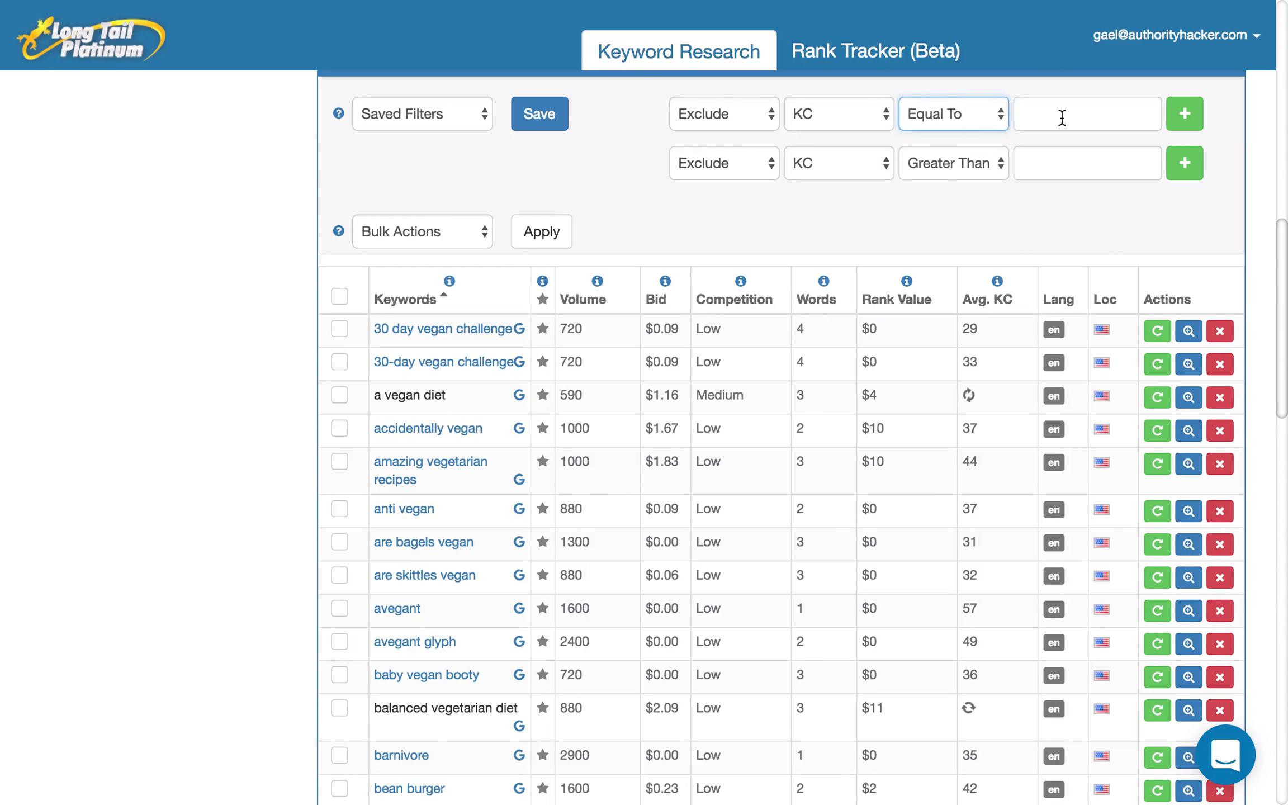
{"action": "left_click", "coordinate": [1062, 118]}
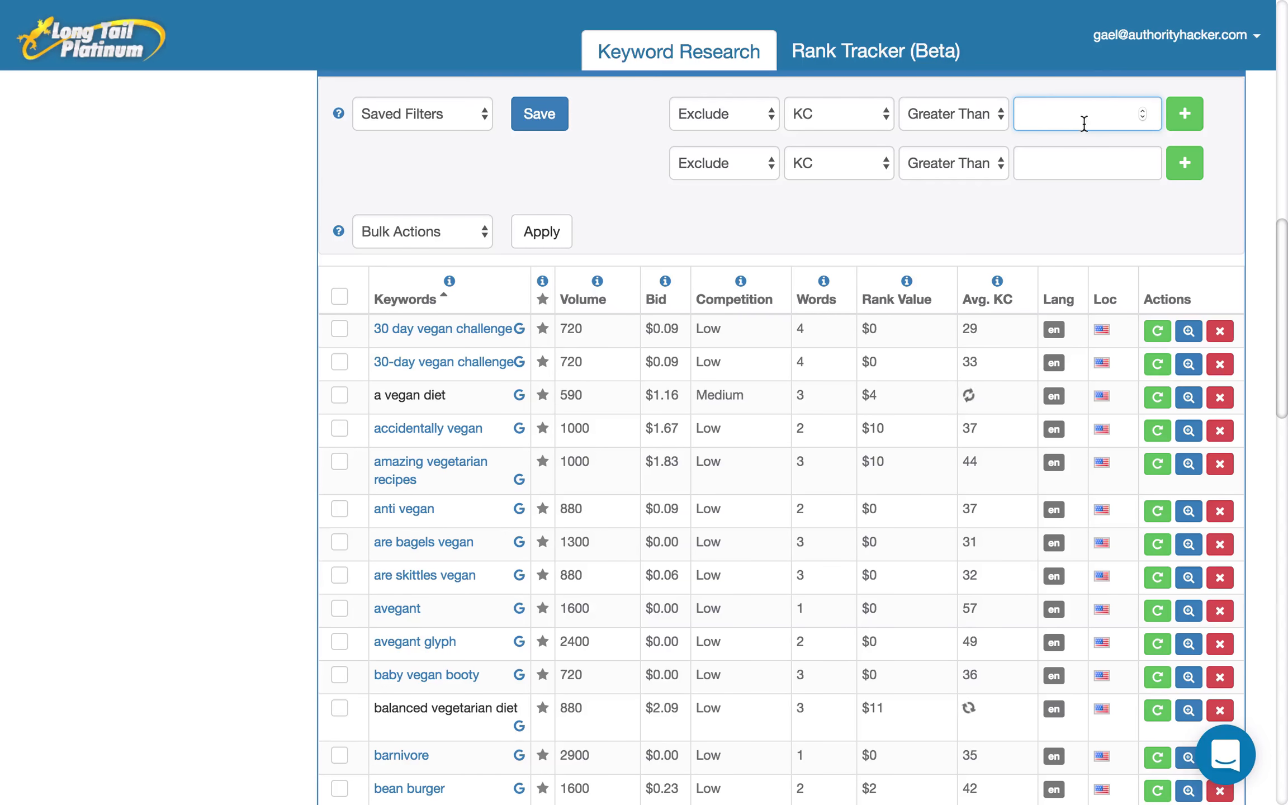
{"action": "left_click", "coordinate": [1047, 230]}
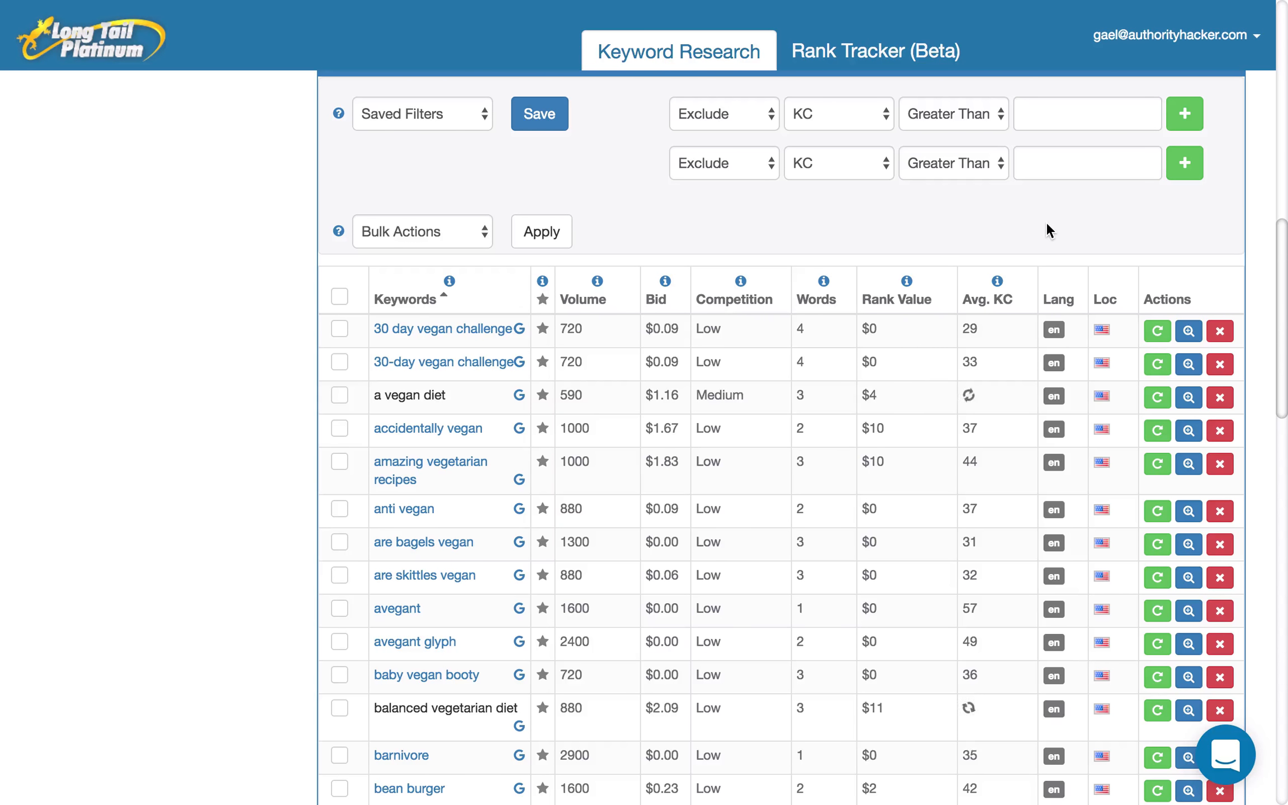
{"action": "scroll", "coordinate": [1024, 233], "scroll_direction": "up", "scroll_amount": 15}
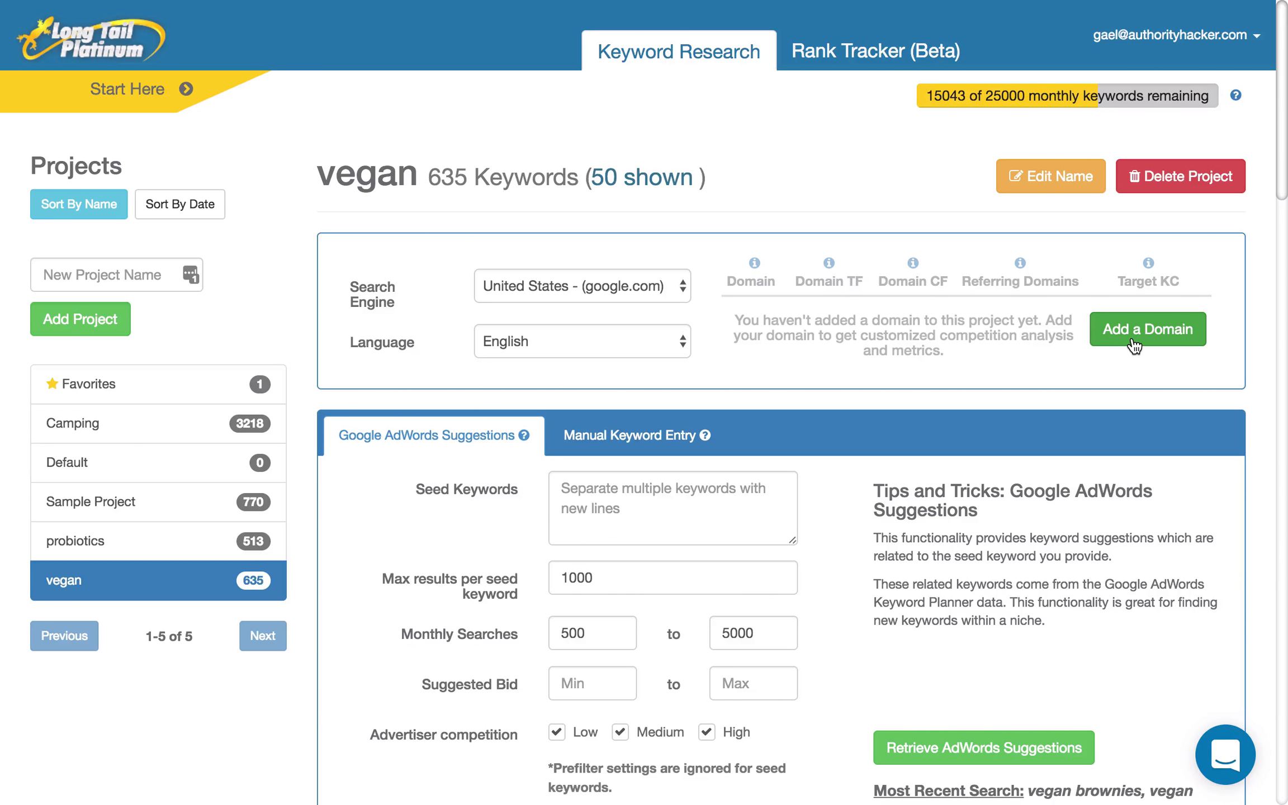
{"action": "left_click", "coordinate": [1133, 342]}
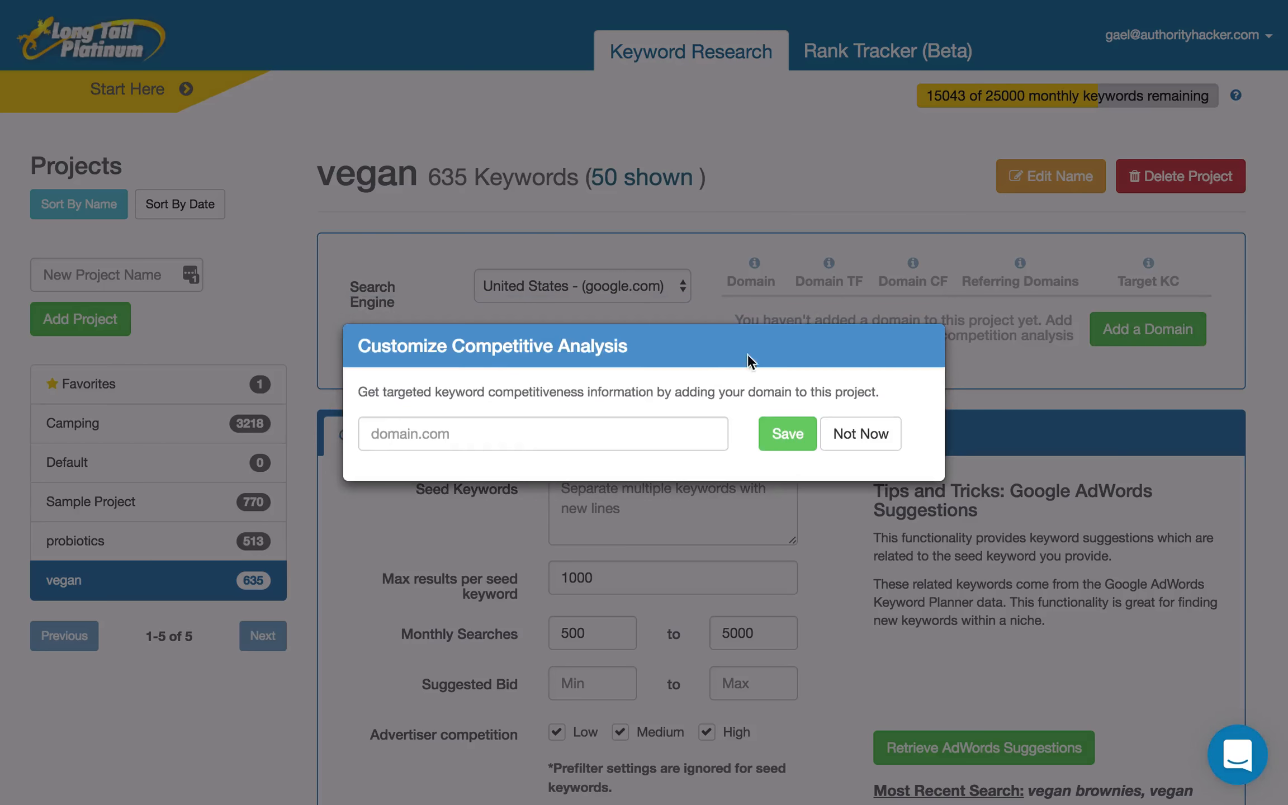
{"action": "type", "text": "www.aut"}
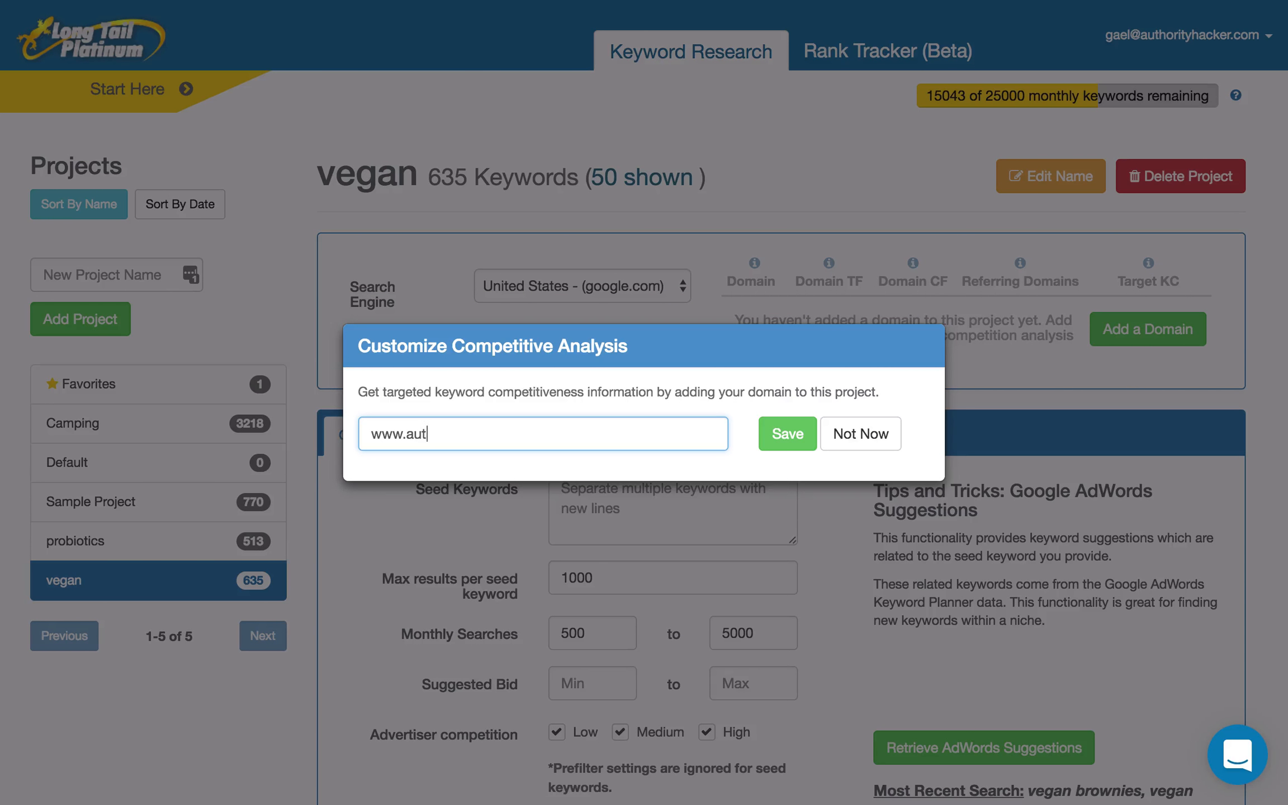
{"action": "type", "text": "horityhacker.com"}
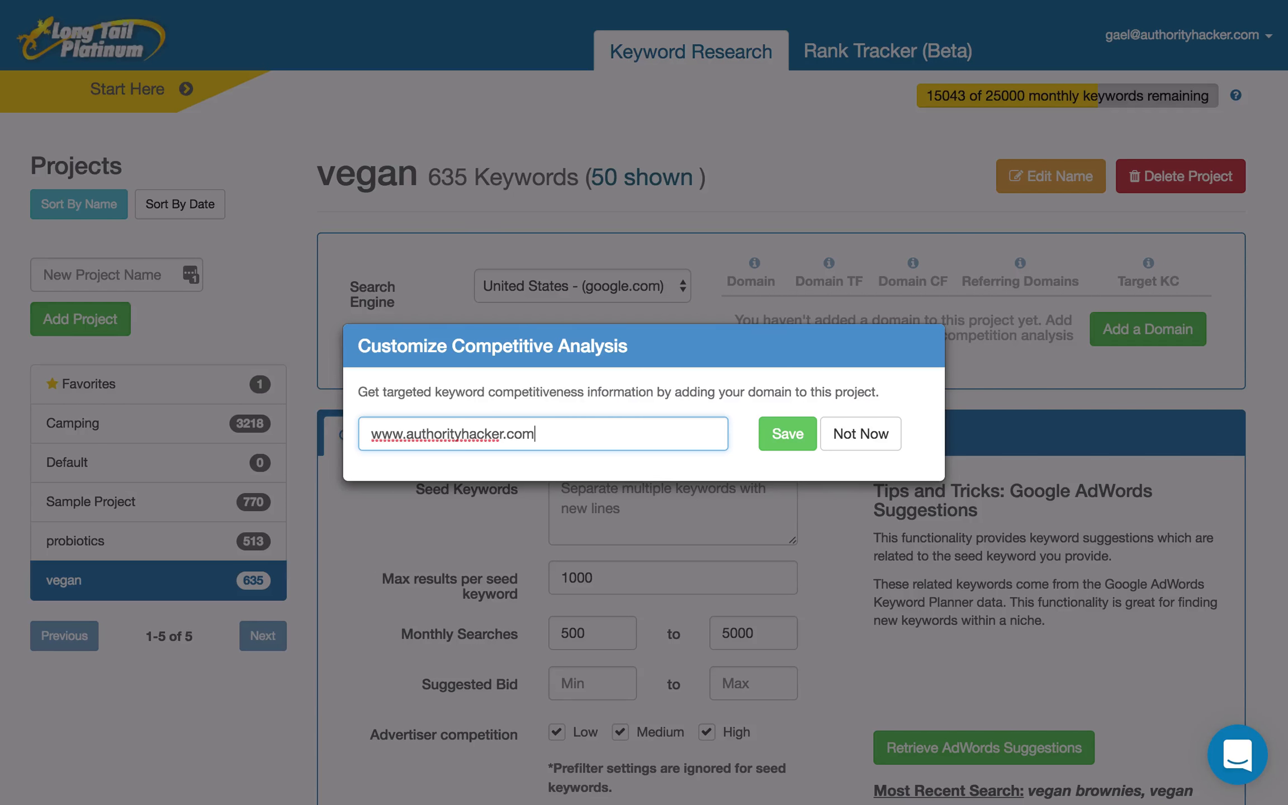
{"action": "left_click", "coordinate": [793, 435]}
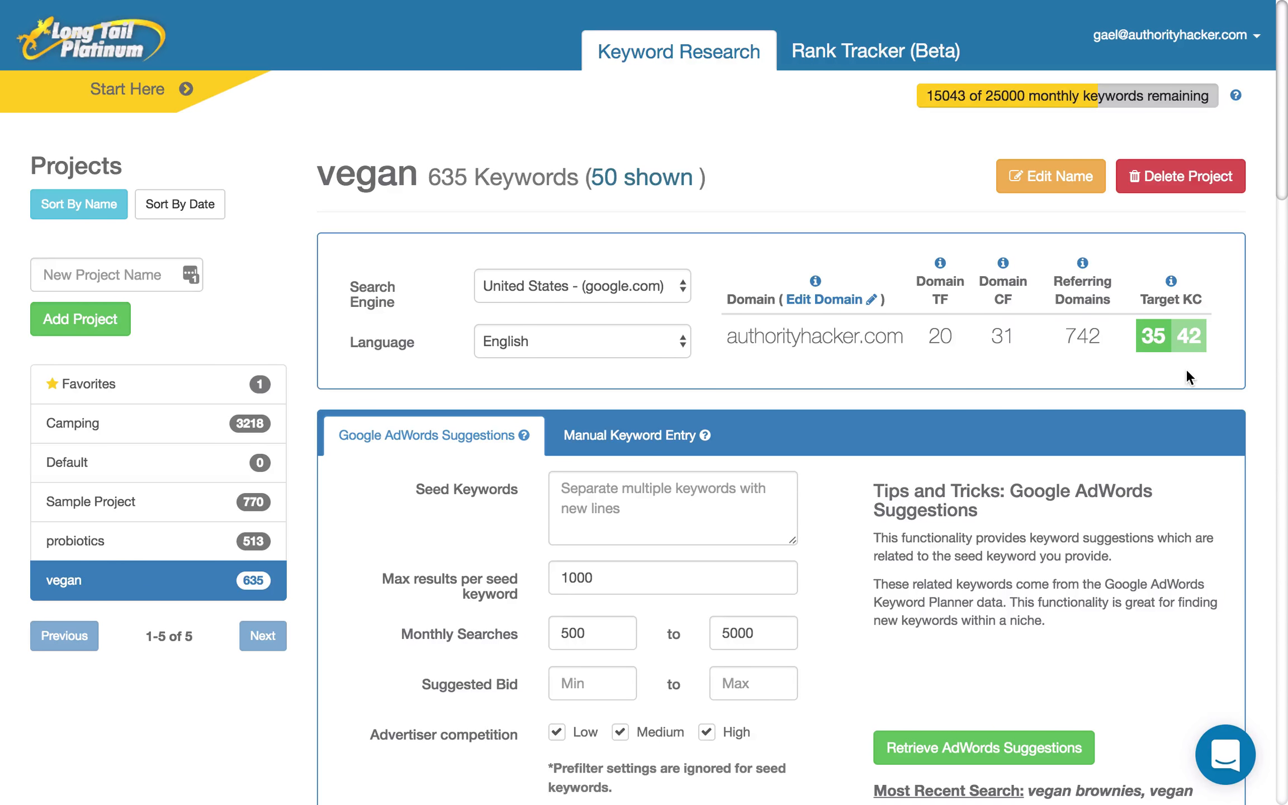
- Set the value of the first KC exclusion filter to 45 and add the filter to the keyword results
{"action": "scroll", "coordinate": [1185, 375], "scroll_direction": "down", "scroll_amount": 3}
{"action": "scroll", "coordinate": [1091, 377], "scroll_direction": "down", "scroll_amount": 7}
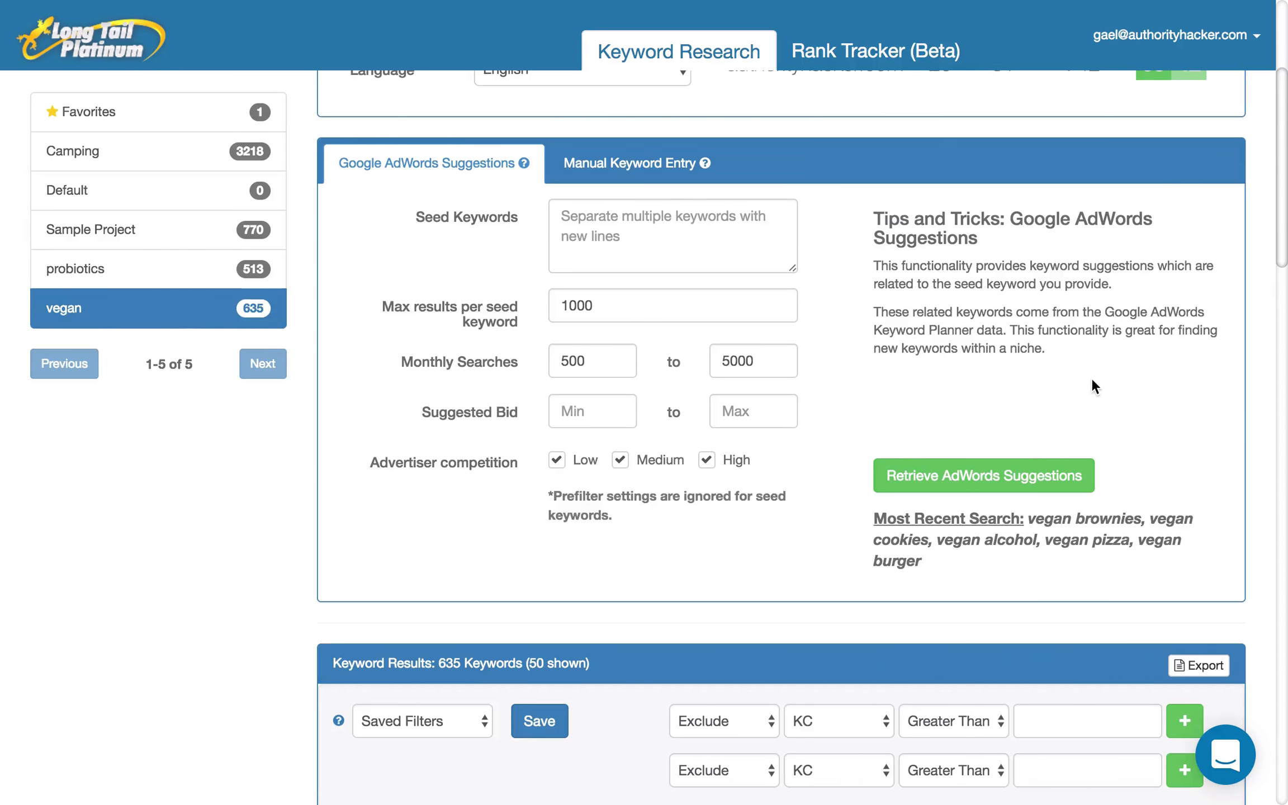
{"action": "left_click", "coordinate": [1070, 545]}
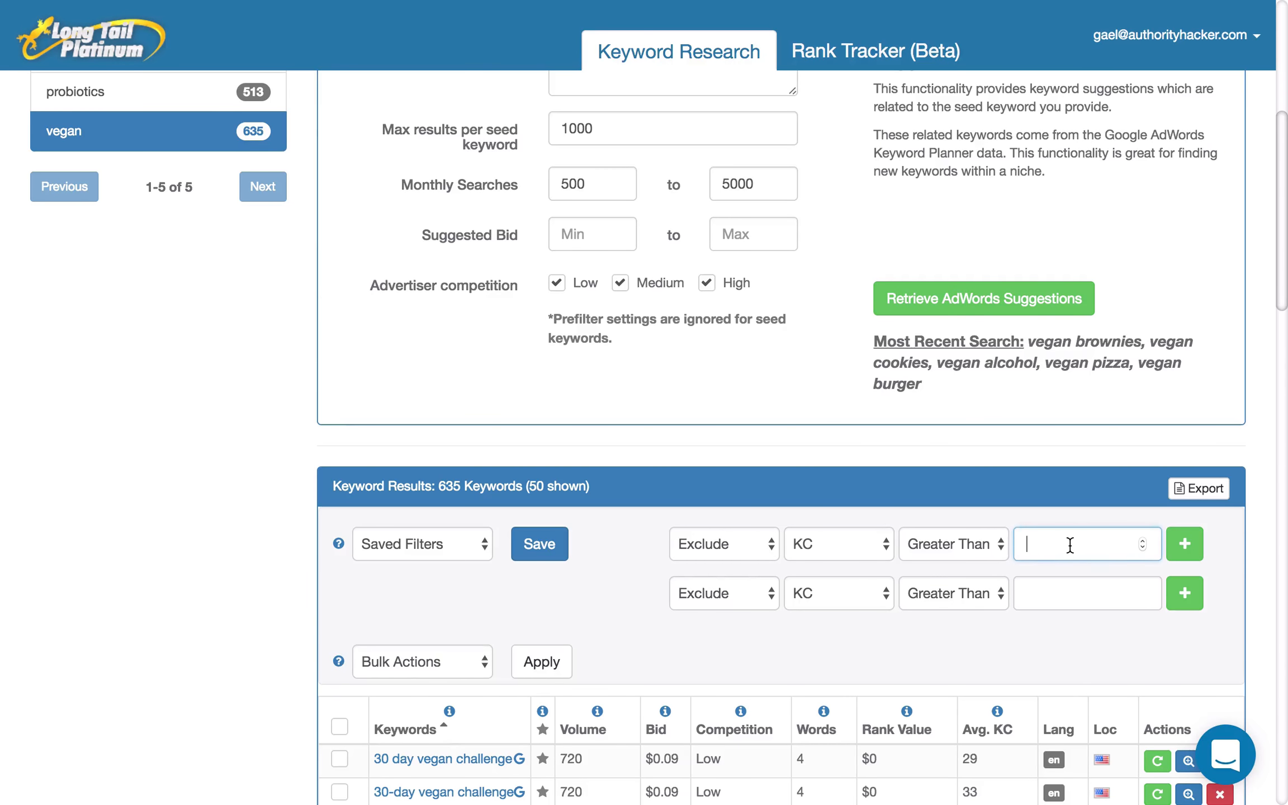
{"action": "type", "text": "5"}
{"action": "scroll", "coordinate": [1138, 364], "scroll_direction": "up", "scroll_amount": 4}
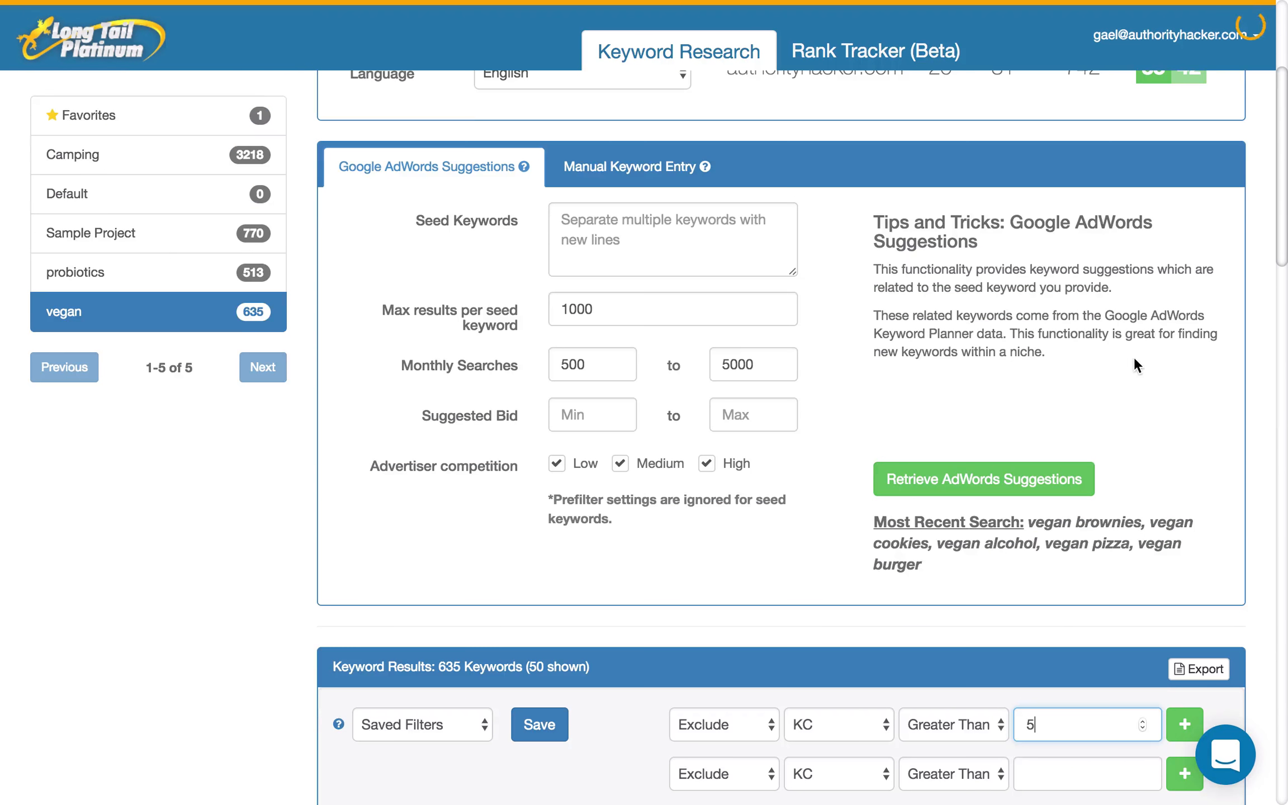
{"action": "scroll", "coordinate": [1089, 423], "scroll_direction": "down", "scroll_amount": 7}
{"action": "type", "text": "4"}
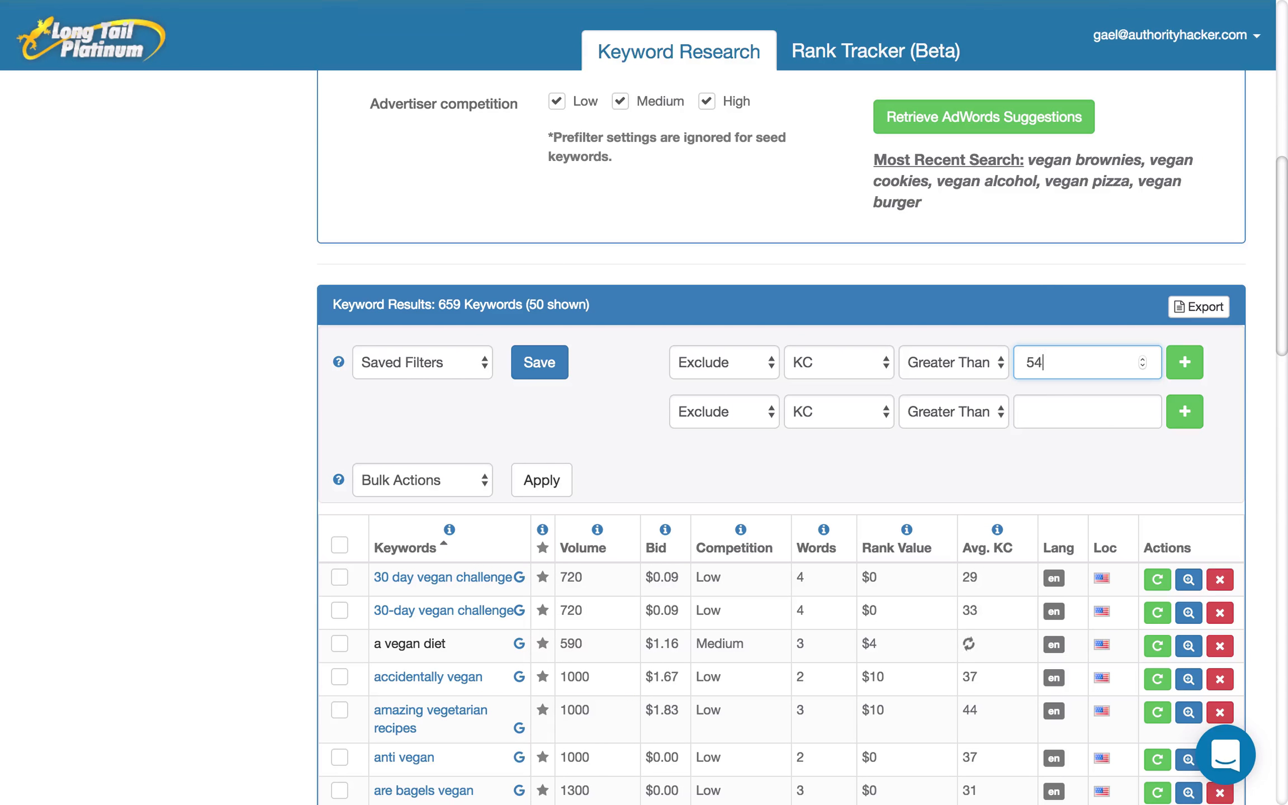
{"action": "left_click_drag", "start_coordinate": [1052, 364], "coordinate": [1013, 362]}
{"action": "type", "text": "45"}
{"action": "left_click", "coordinate": [1154, 480]}
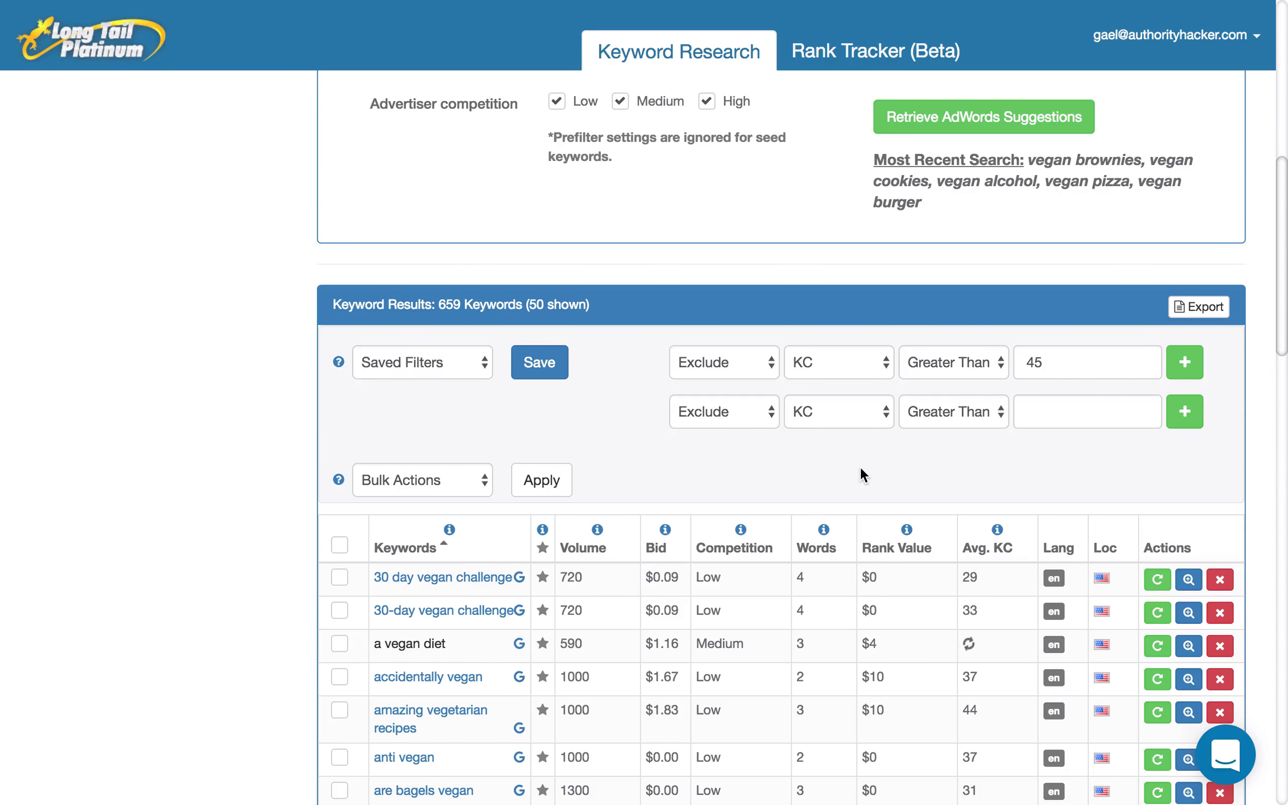
{"action": "left_click", "coordinate": [1194, 371]}
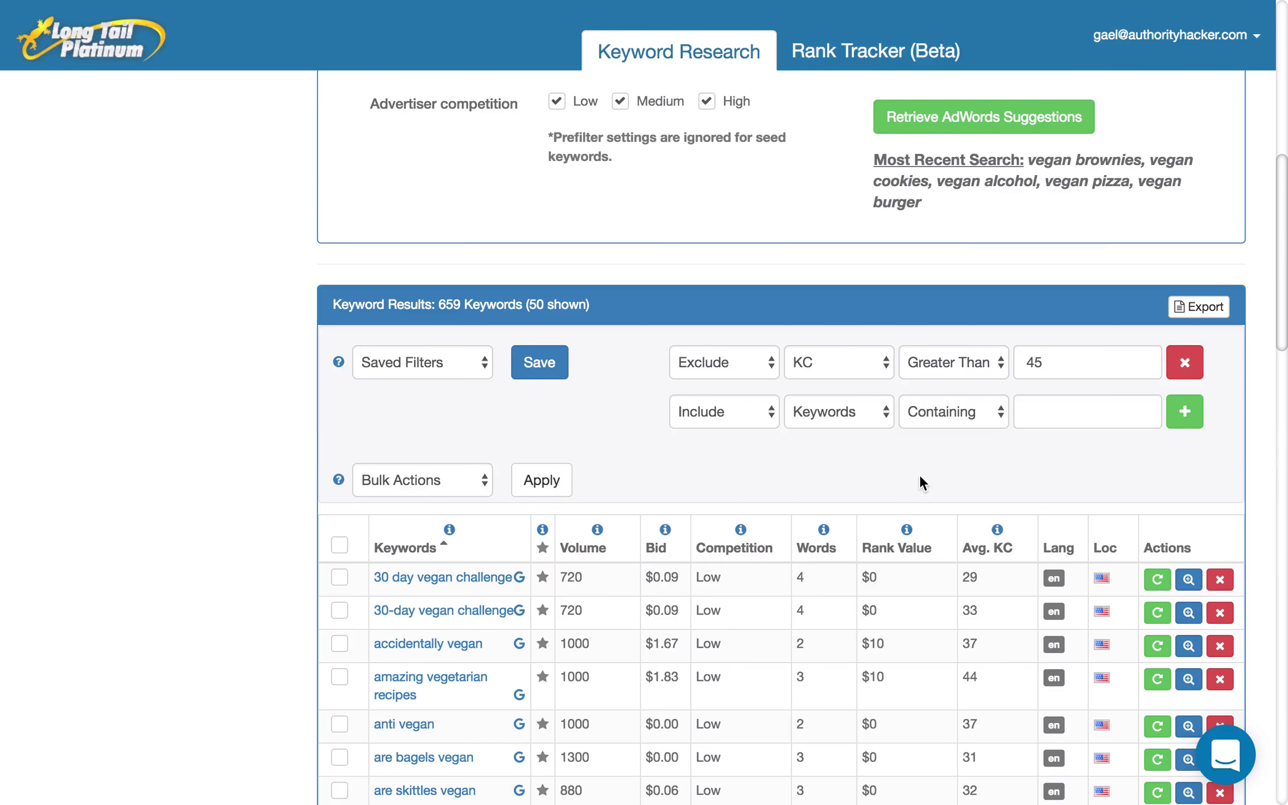
- Sort the filtered keyword results by average KC in ascending order
{"action": "scroll", "coordinate": [918, 474], "scroll_direction": "down", "scroll_amount": 3}
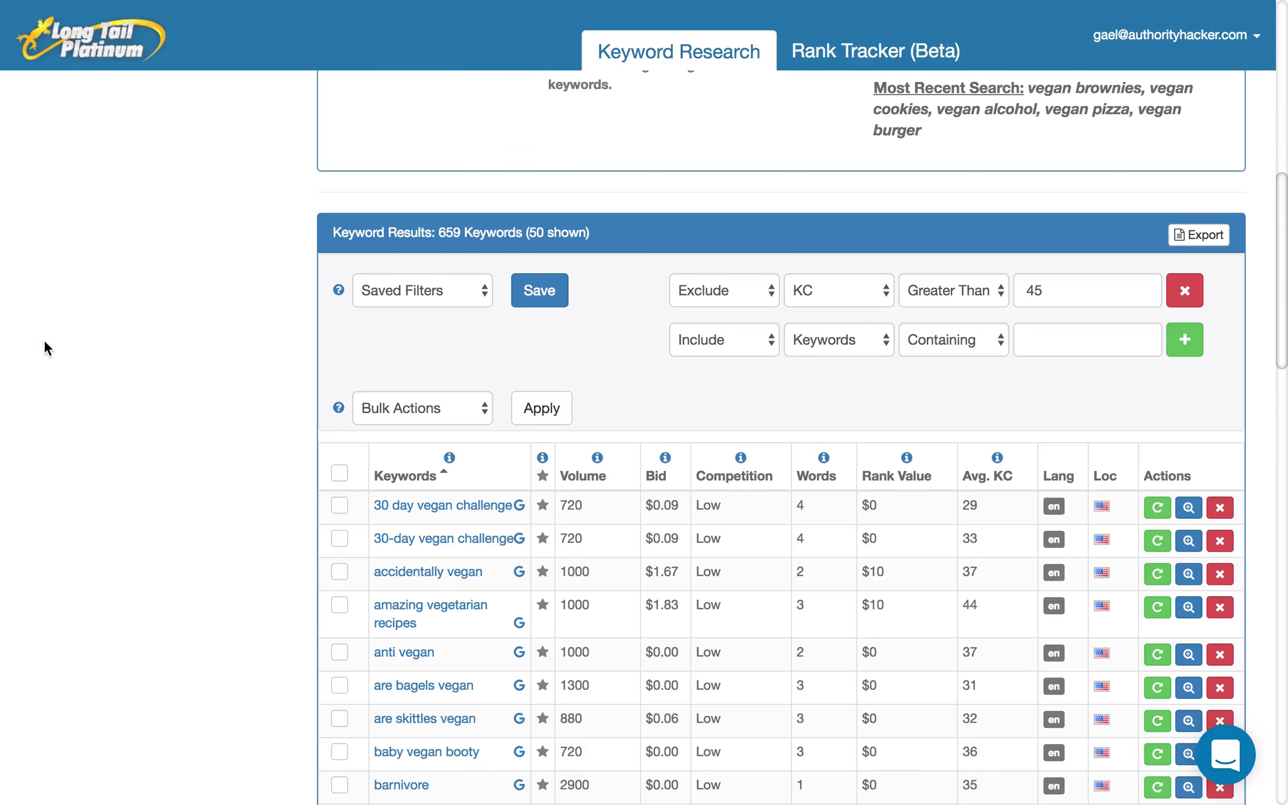
{"action": "scroll", "coordinate": [101, 358], "scroll_direction": "down", "scroll_amount": 3}
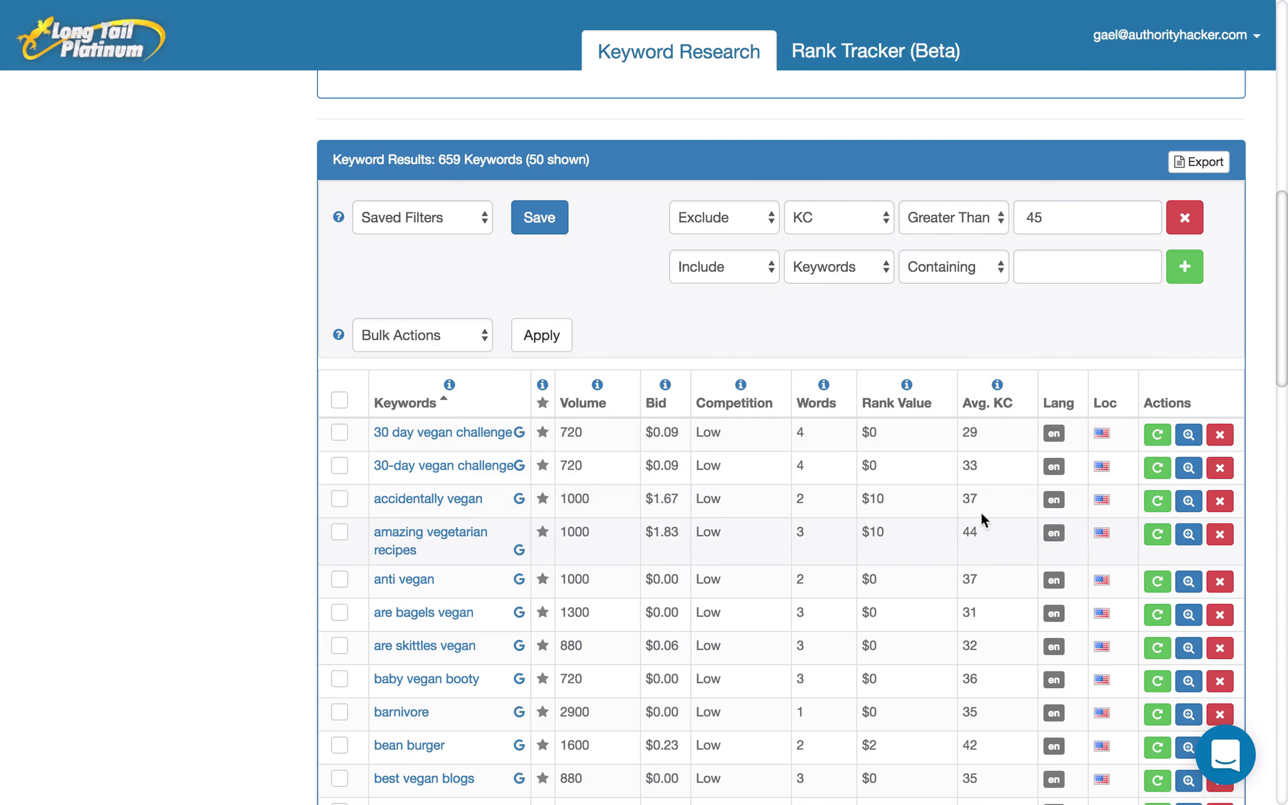
{"action": "left_click", "coordinate": [1002, 407]}
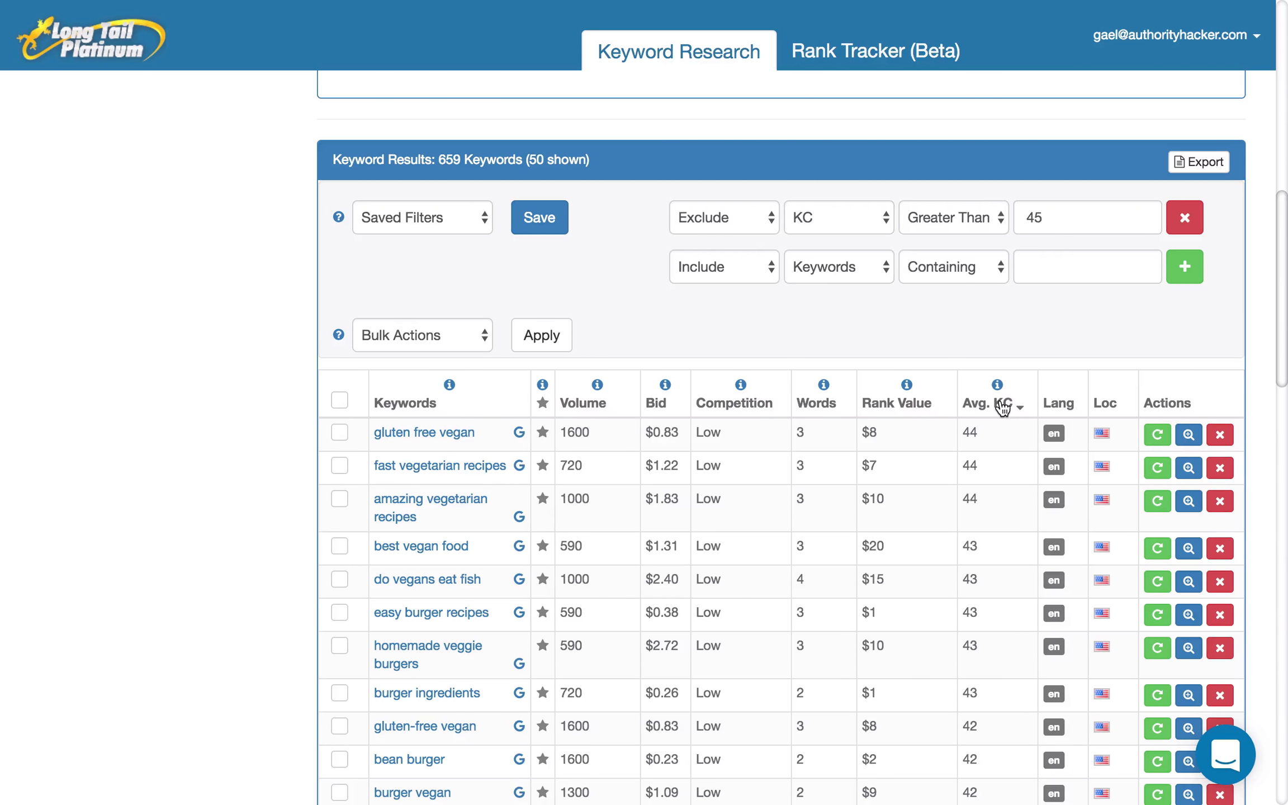
{"action": "left_click", "coordinate": [1003, 407]}
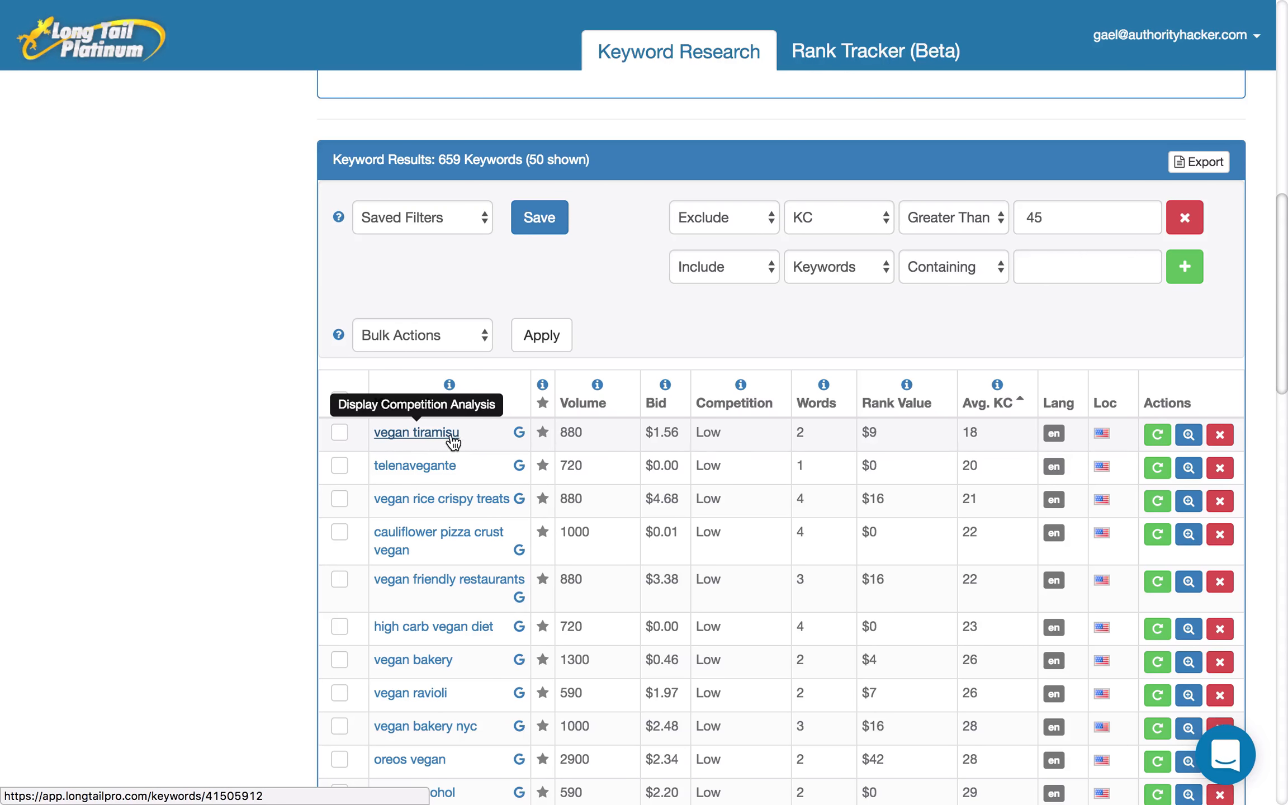
- Open the competition analysis for "vegan tiramisu" and examine the KC, trust and backlink metrics of its Google search results
{"action": "double_click", "coordinate": [970, 433]}
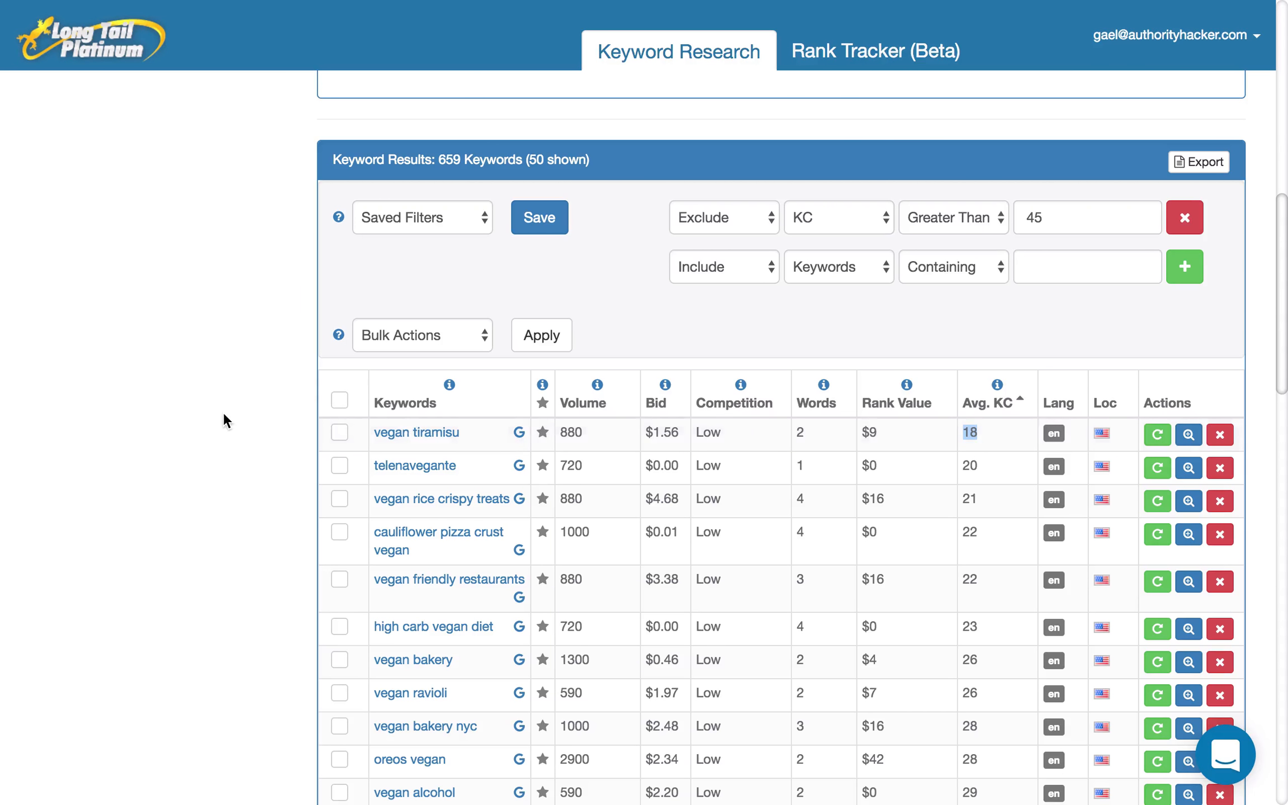
{"action": "left_click", "coordinate": [256, 416]}
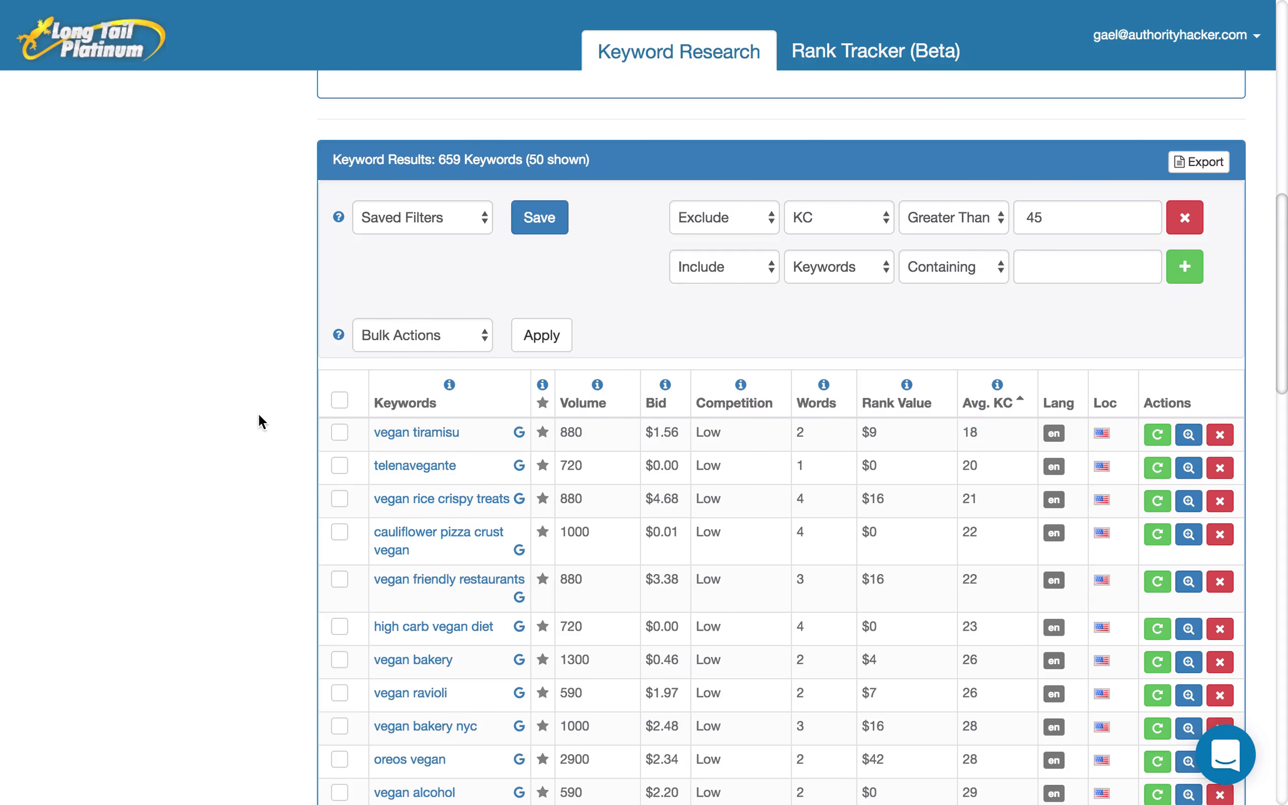
{"action": "left_click", "coordinate": [427, 436]}
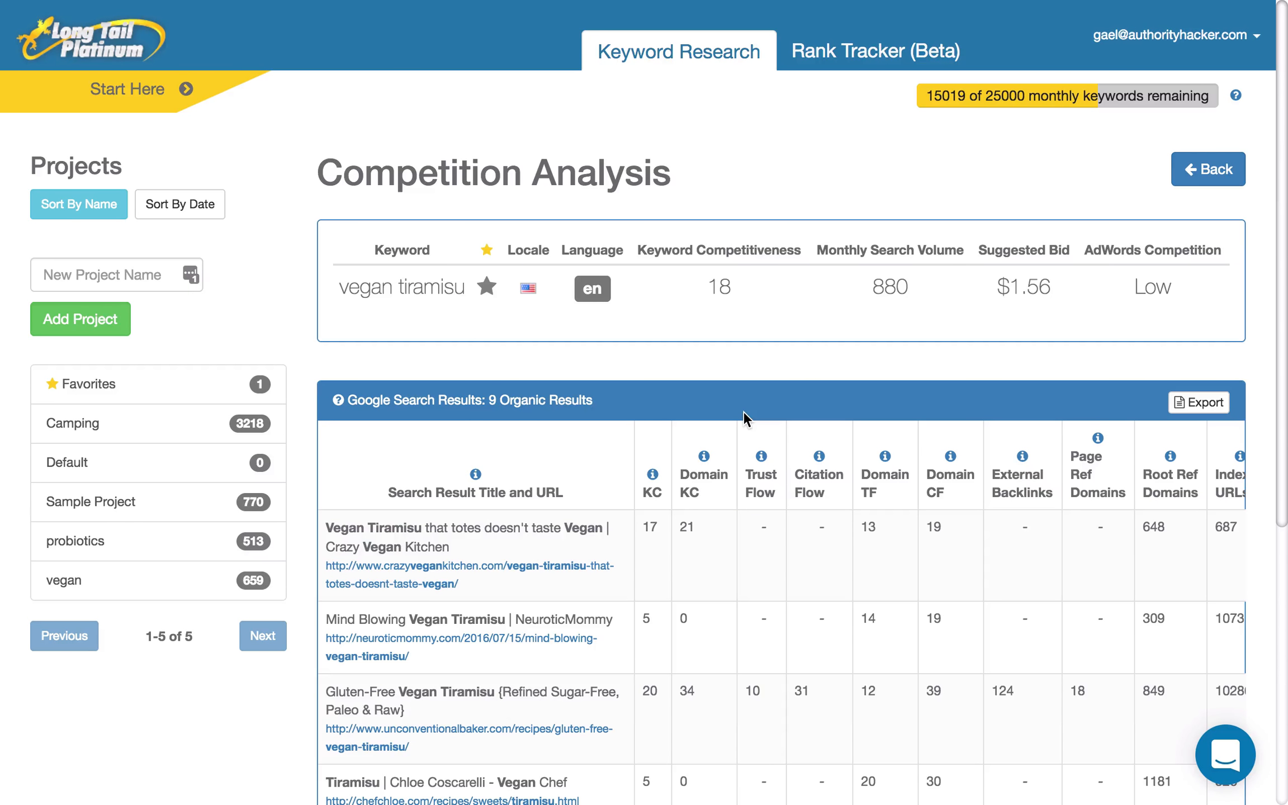
{"action": "scroll", "coordinate": [745, 418], "scroll_direction": "down", "scroll_amount": 7}
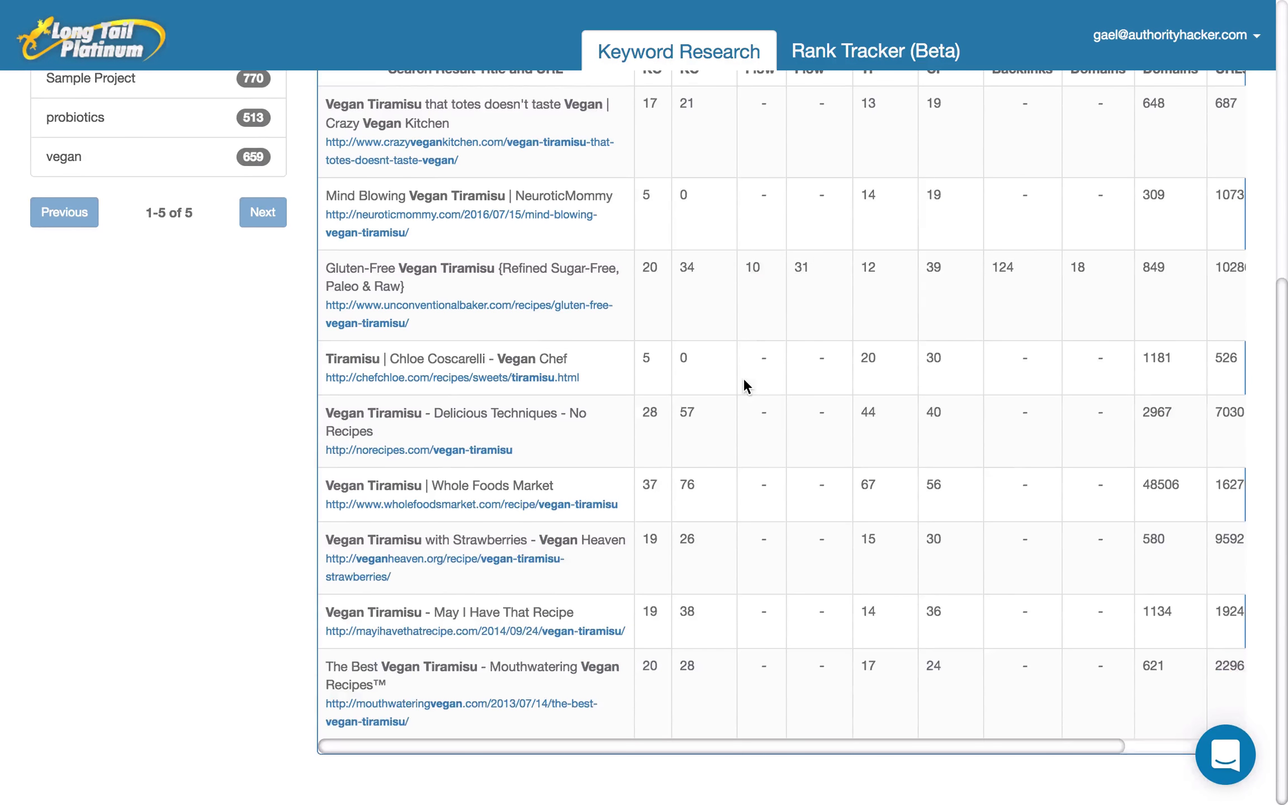
{"action": "scroll", "coordinate": [744, 386], "scroll_direction": "up", "scroll_amount": 10}
{"action": "scroll", "coordinate": [744, 384], "scroll_direction": "down", "scroll_amount": 3}
{"action": "scroll", "coordinate": [744, 386], "scroll_direction": "down", "scroll_amount": 3}
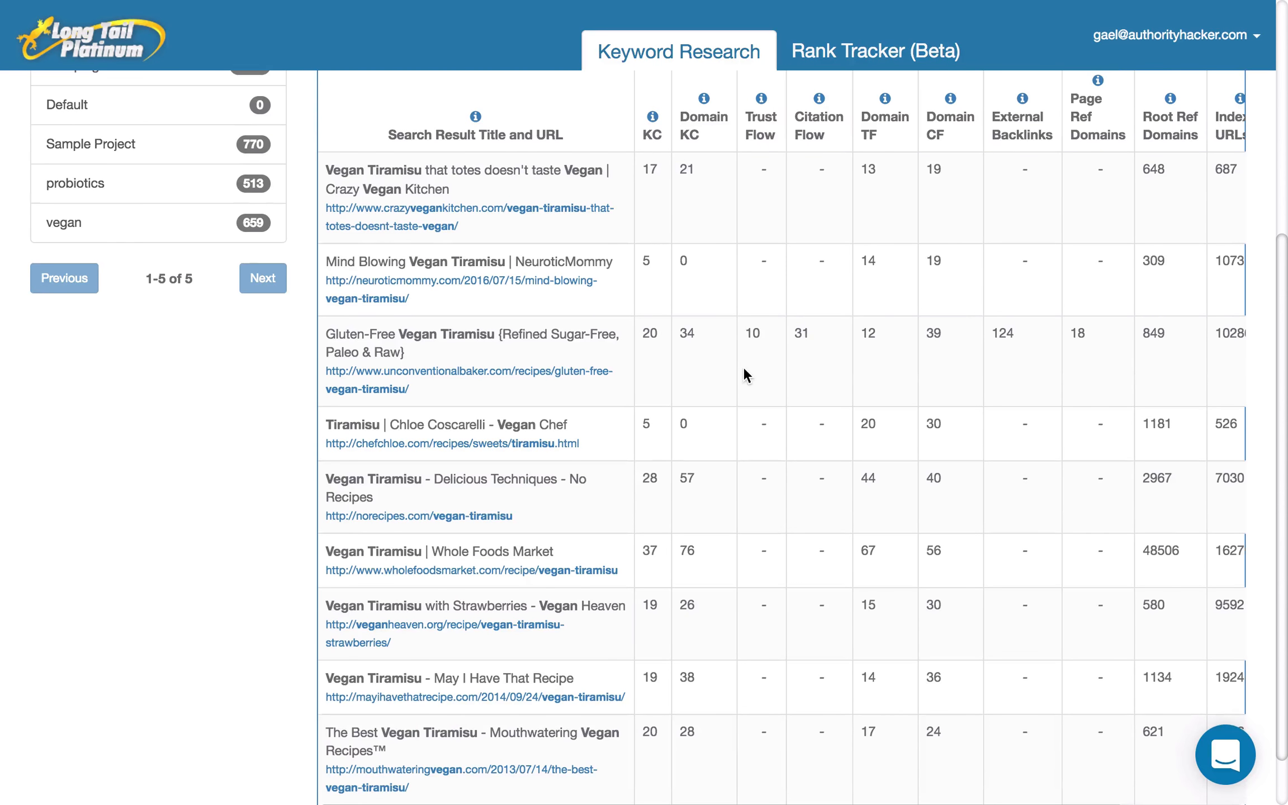
{"action": "scroll", "coordinate": [777, 527], "scroll_direction": "down", "scroll_amount": 1}
{"action": "left_click_drag", "start_coordinate": [803, 743], "coordinate": [713, 742]}
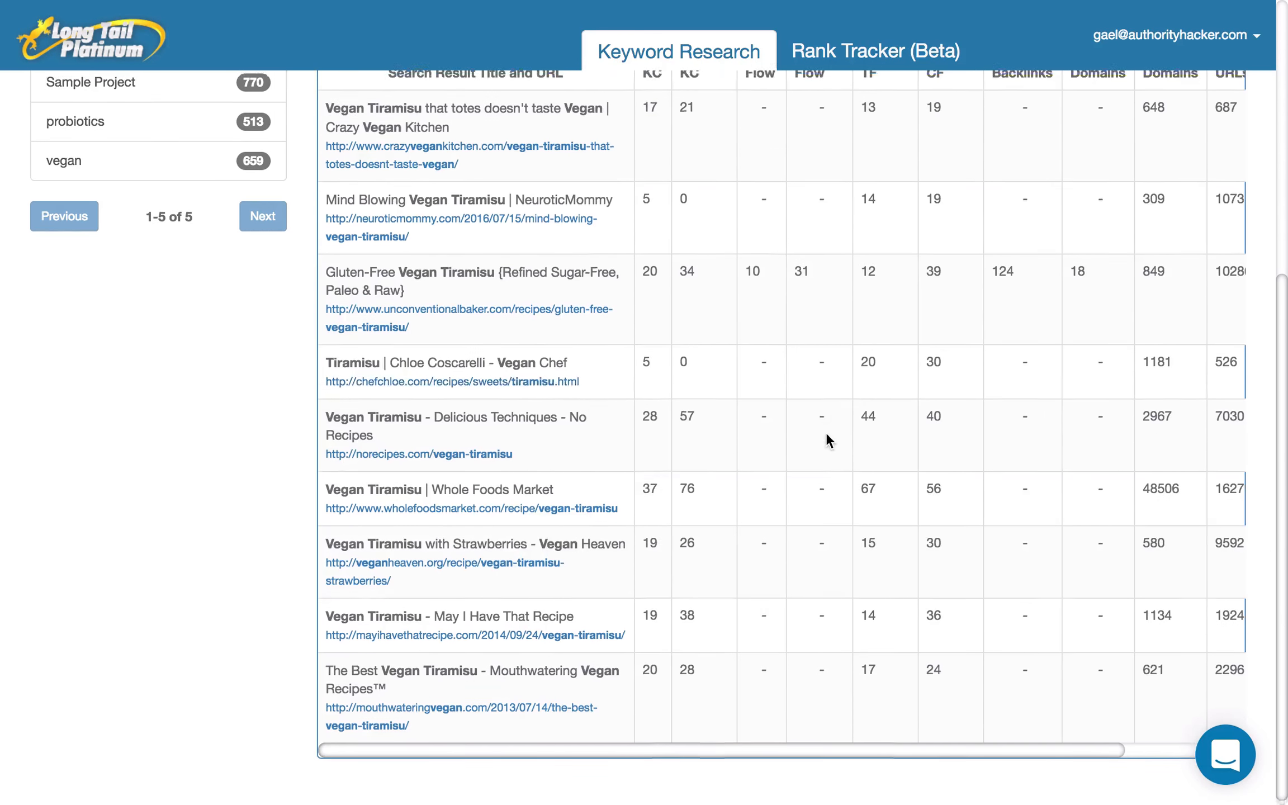
{"action": "scroll", "coordinate": [738, 440], "scroll_direction": "up", "scroll_amount": 3}
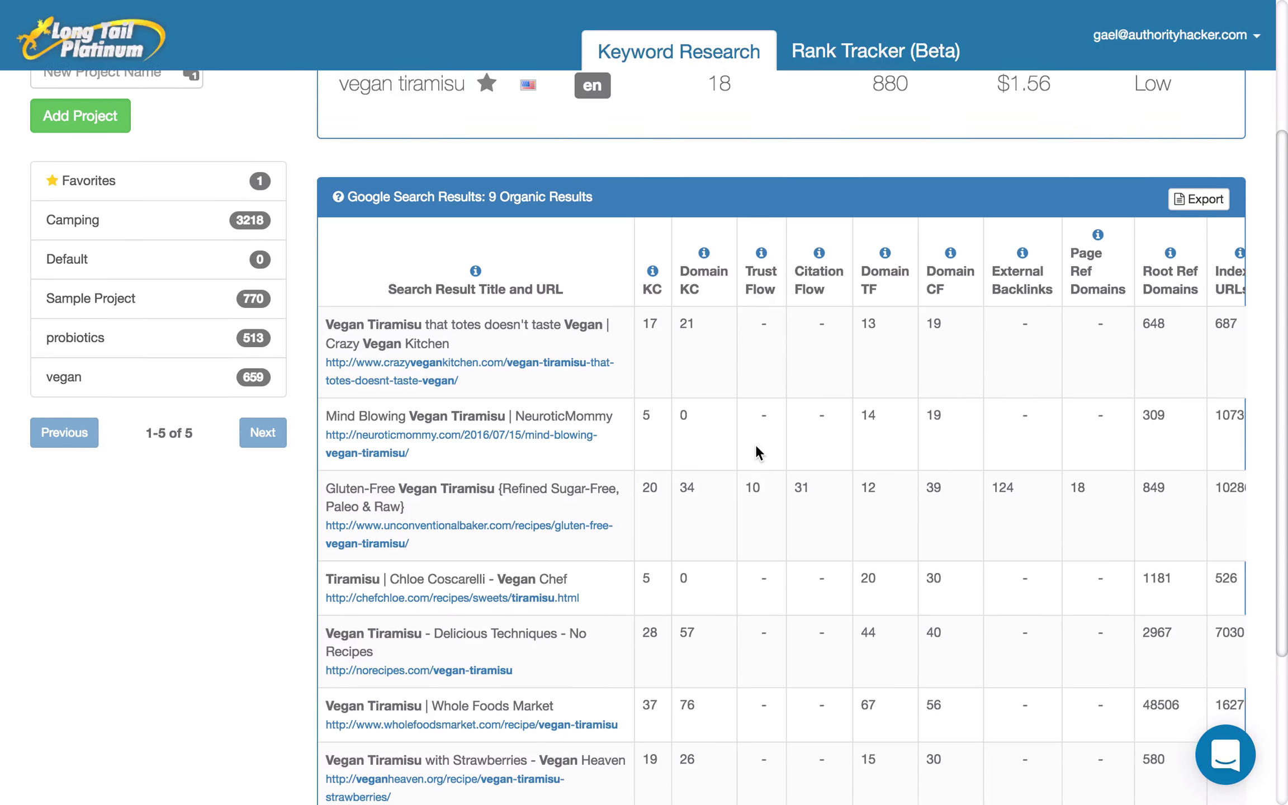
{"action": "scroll", "coordinate": [777, 433], "scroll_direction": "down", "scroll_amount": 2}
{"action": "scroll", "coordinate": [779, 435], "scroll_direction": "up", "scroll_amount": 1}
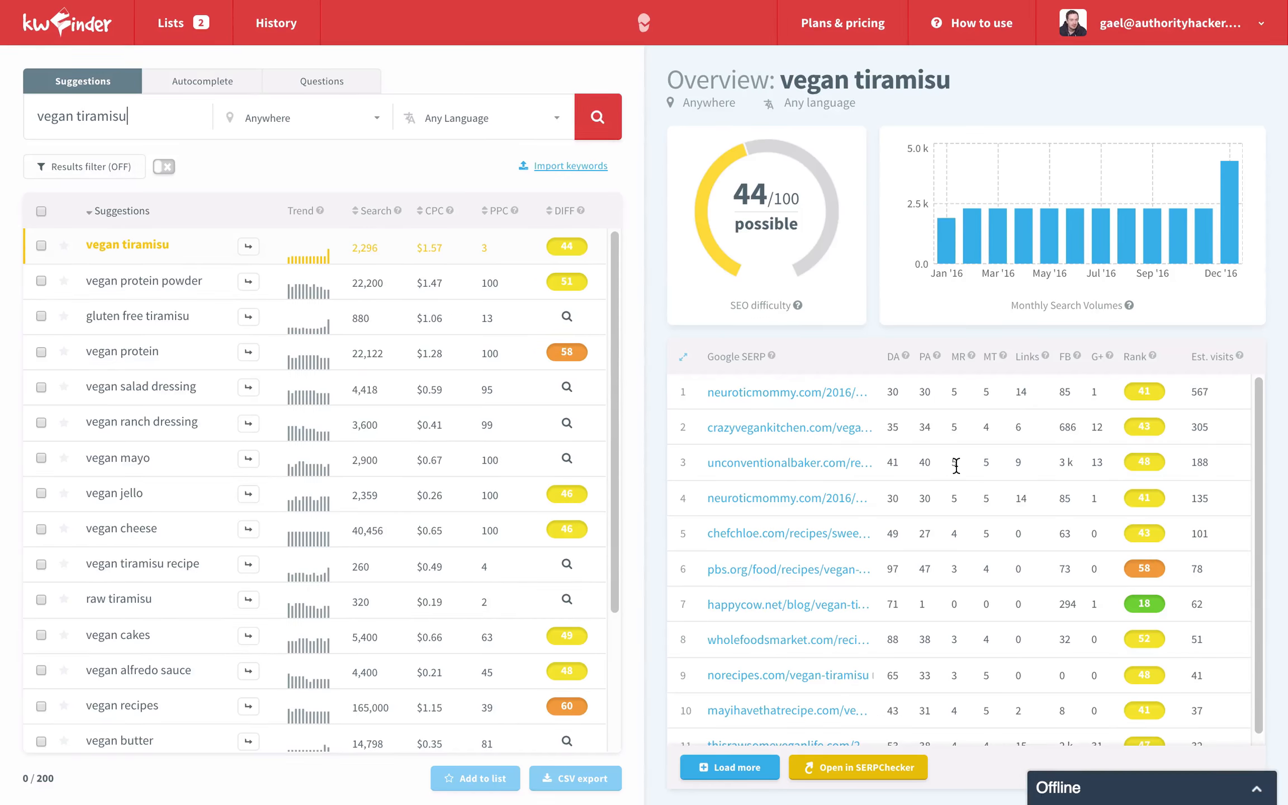
- Switch from KWFinder back to Long Tail Pro, return to the vegan project and review its filtered keyword results
{"action": "key", "text": "ctrl+Tab"}
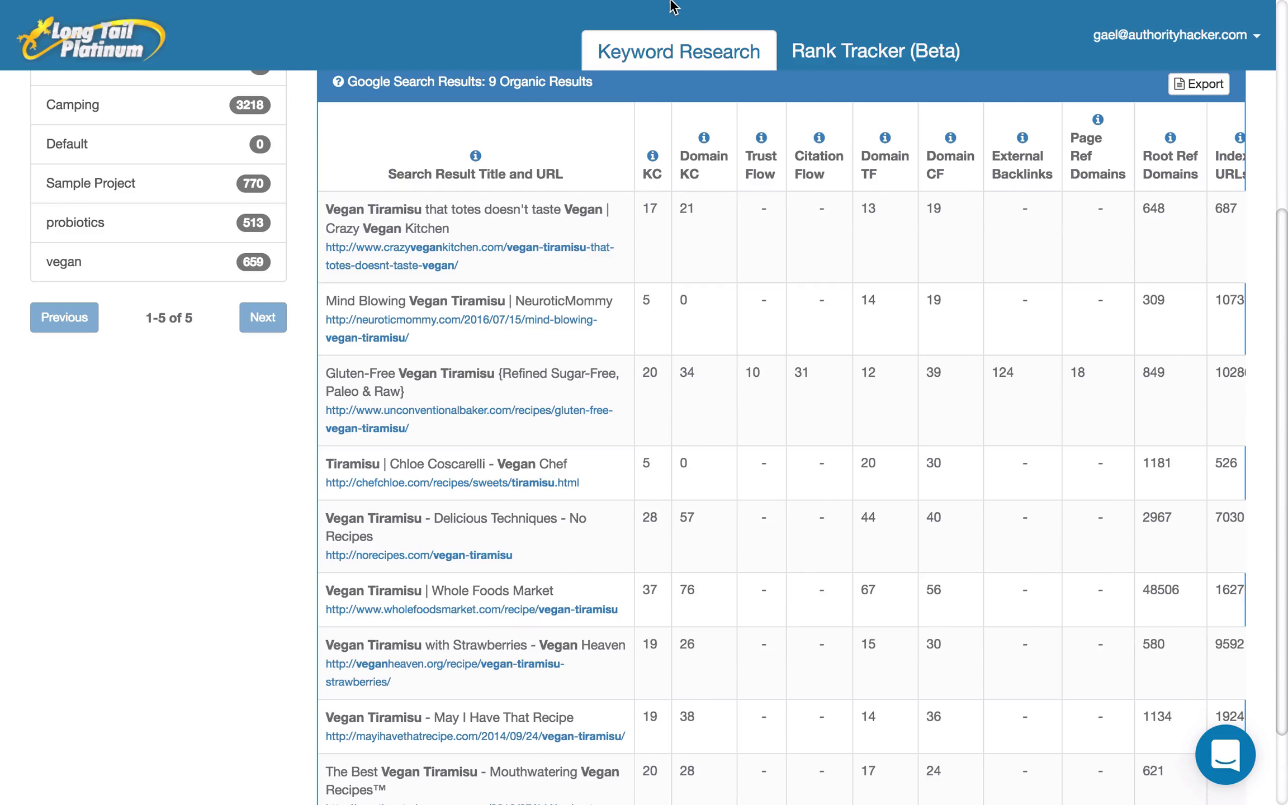
{"action": "mouse_move", "coordinate": [676, 4]}
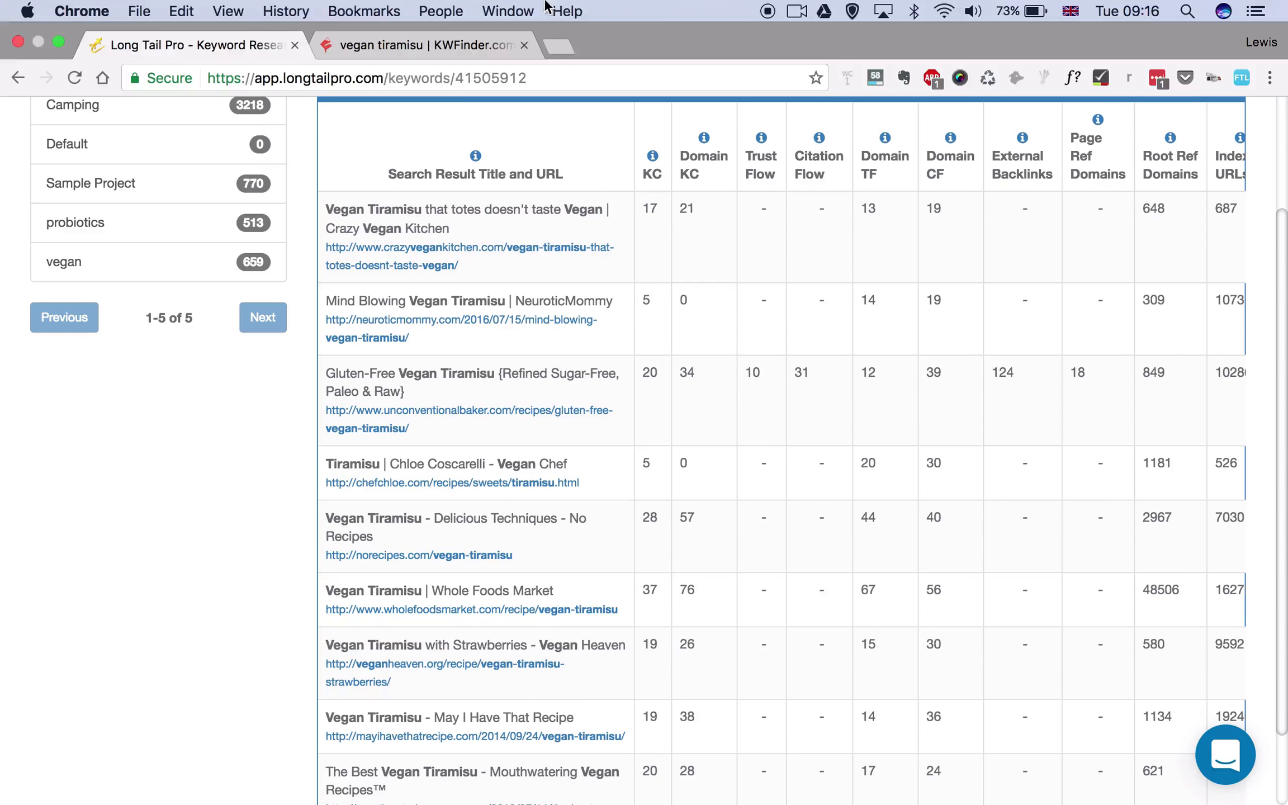
{"action": "left_click", "coordinate": [21, 79]}
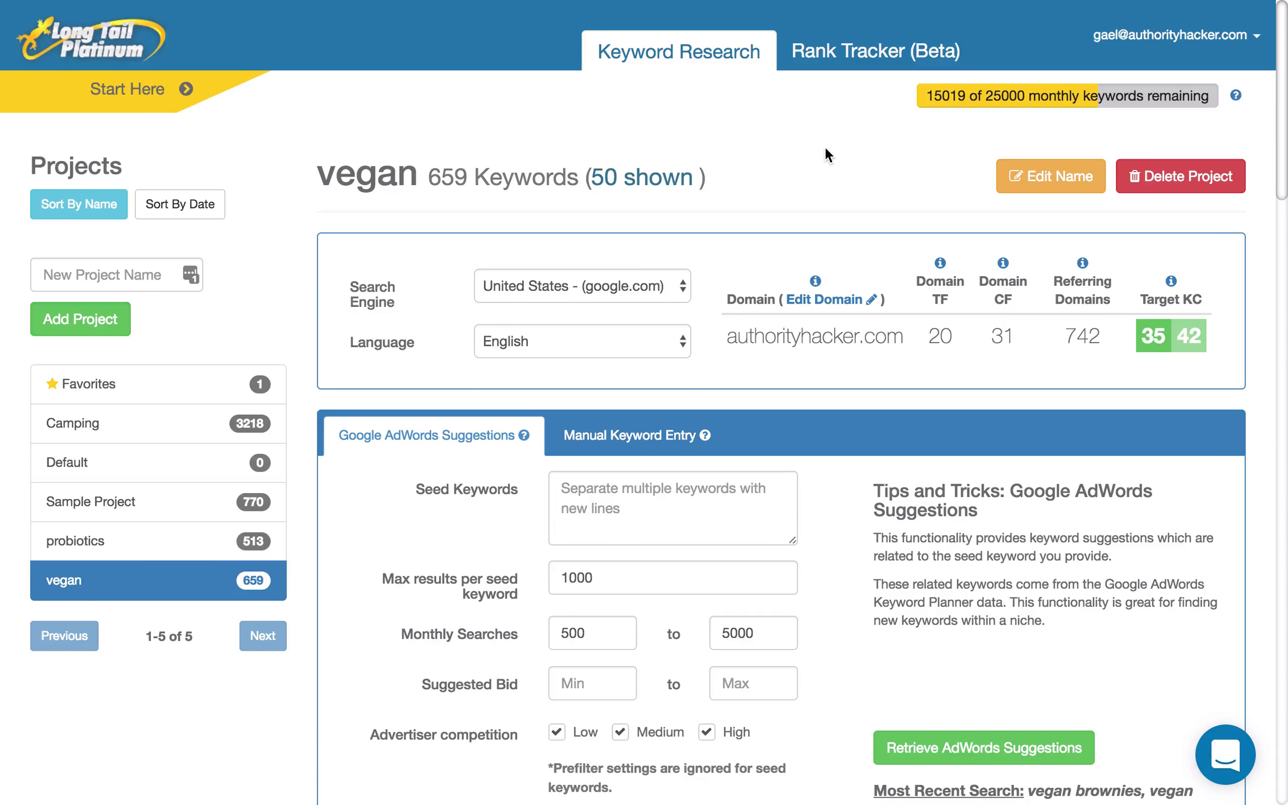
{"action": "scroll", "coordinate": [824, 147], "scroll_direction": "down", "scroll_amount": 8}
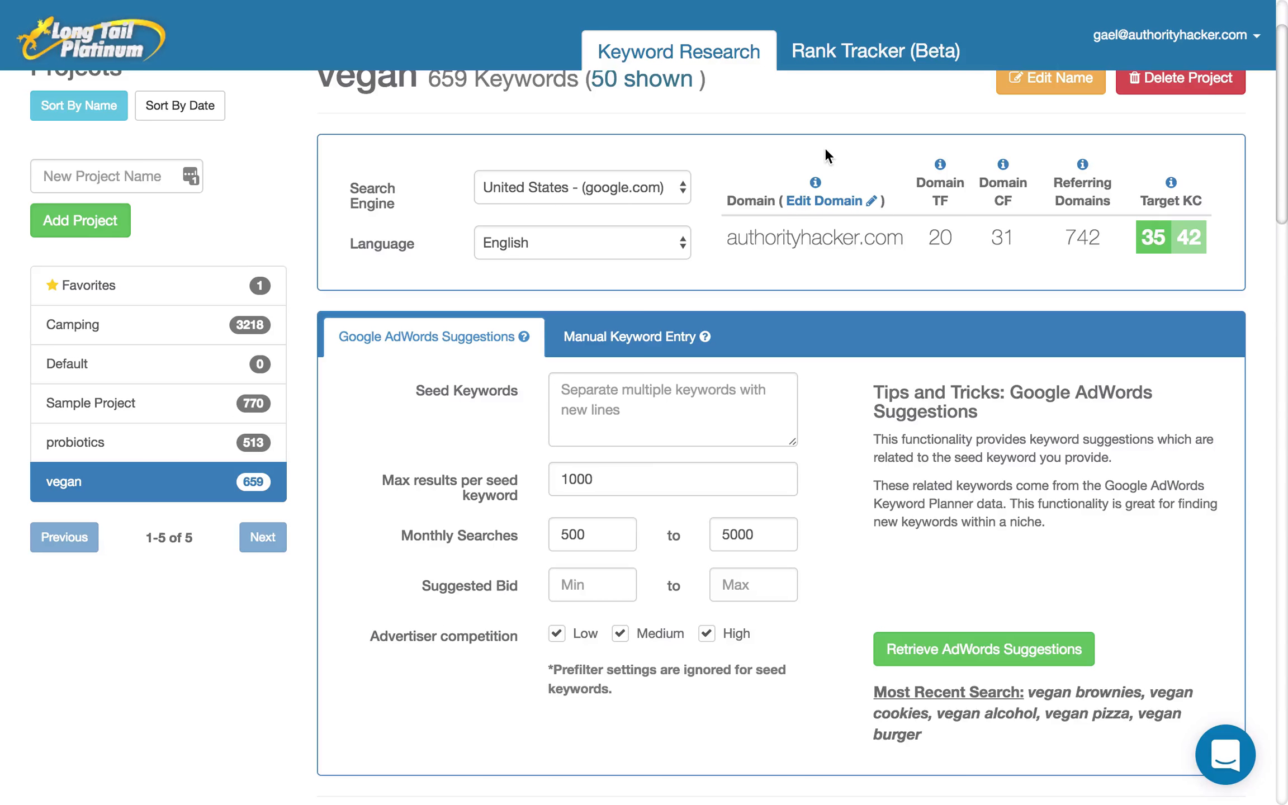
{"action": "scroll", "coordinate": [824, 147], "scroll_direction": "down", "scroll_amount": 9}
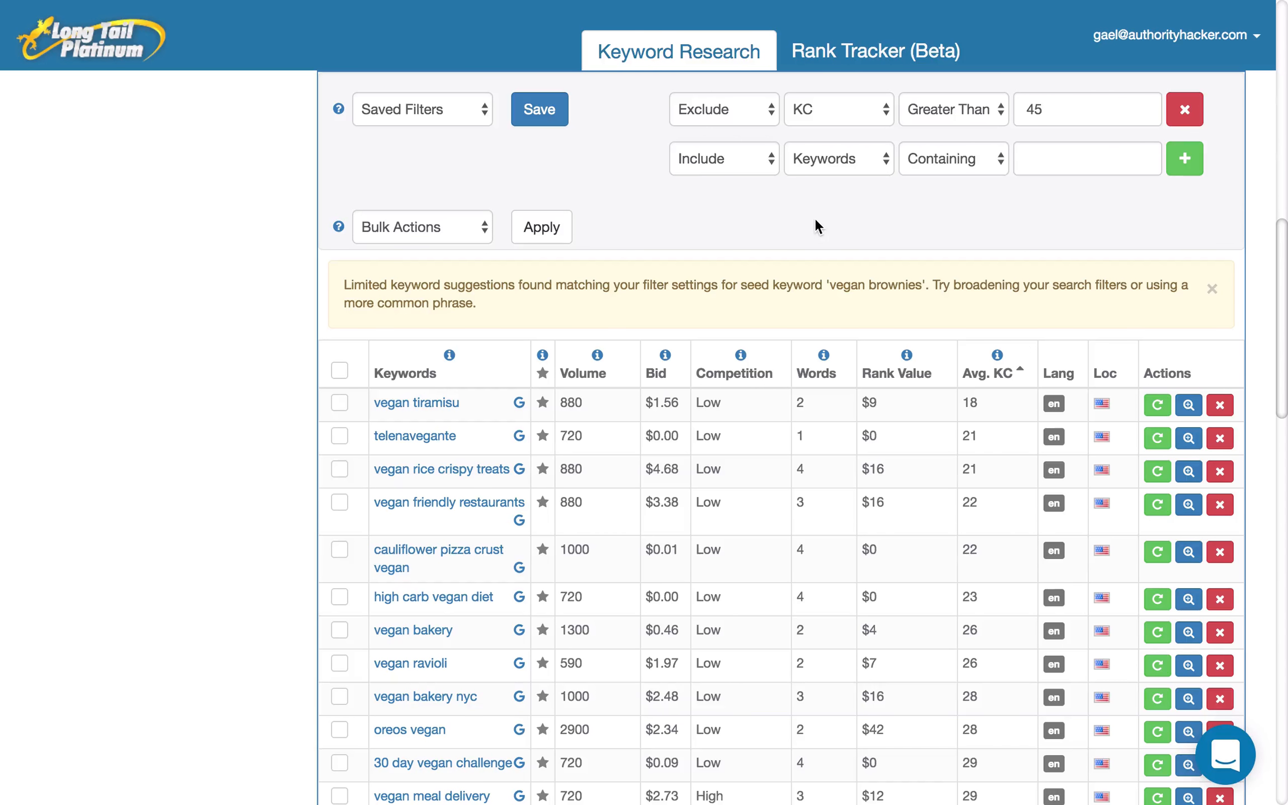
{"action": "scroll", "coordinate": [762, 593], "scroll_direction": "up", "scroll_amount": 5}
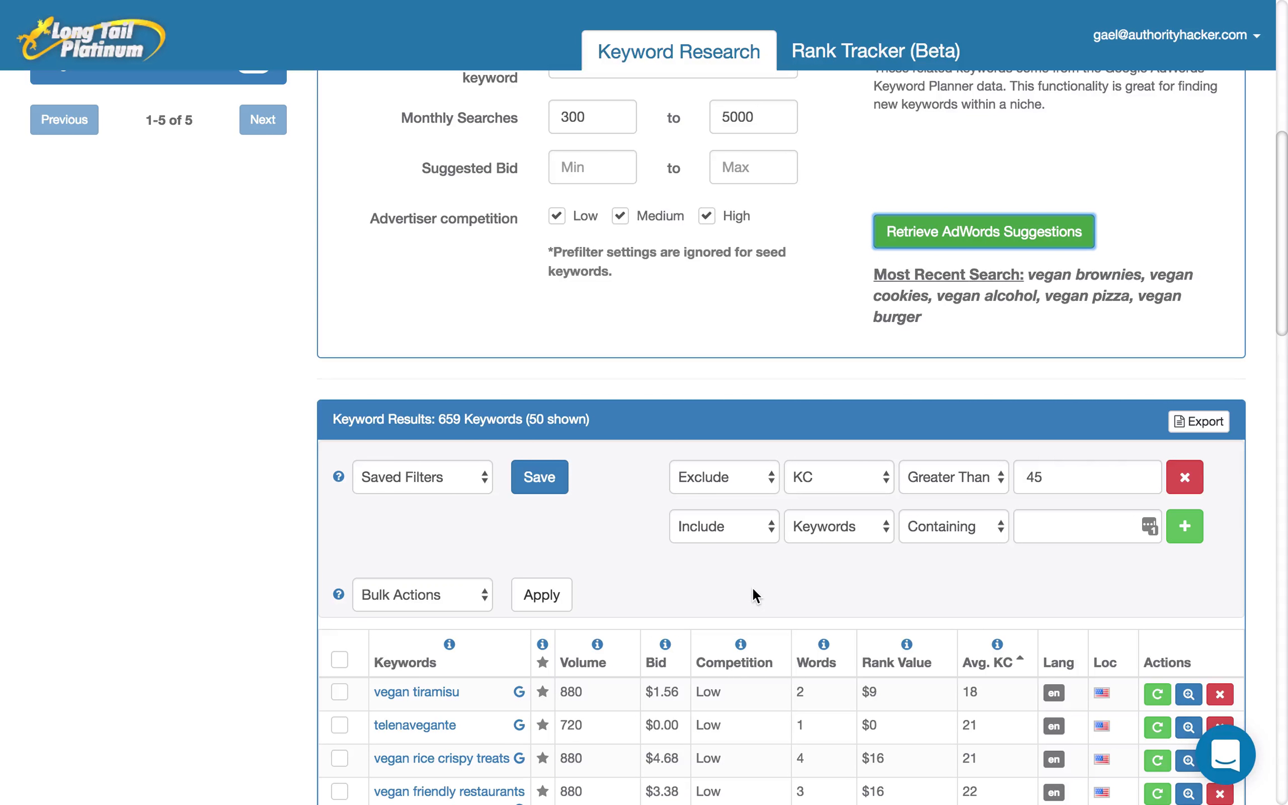
{"action": "scroll", "coordinate": [752, 587], "scroll_direction": "down", "scroll_amount": 2}
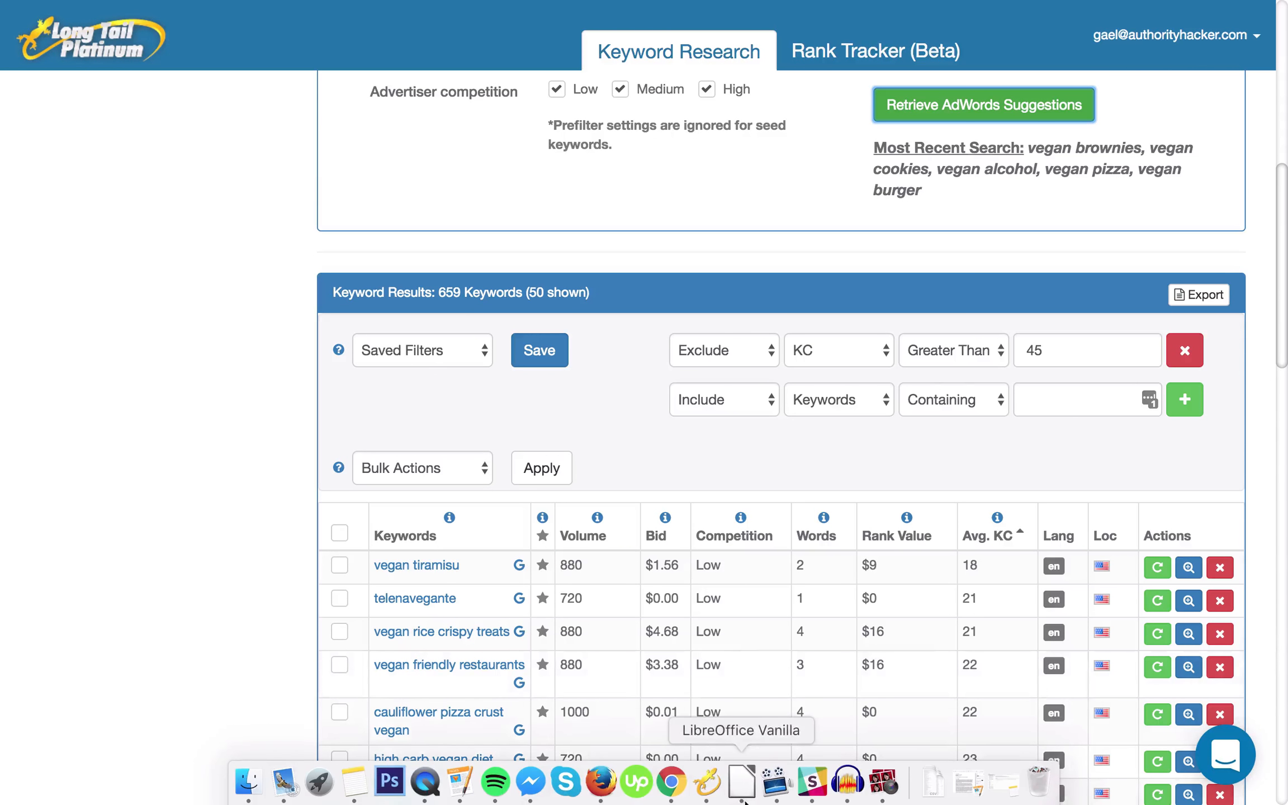
- View the keywords for "vegan brownies" in the LongTailPro desktop app and return to the project in Chrome
{"action": "left_click", "coordinate": [705, 781]}
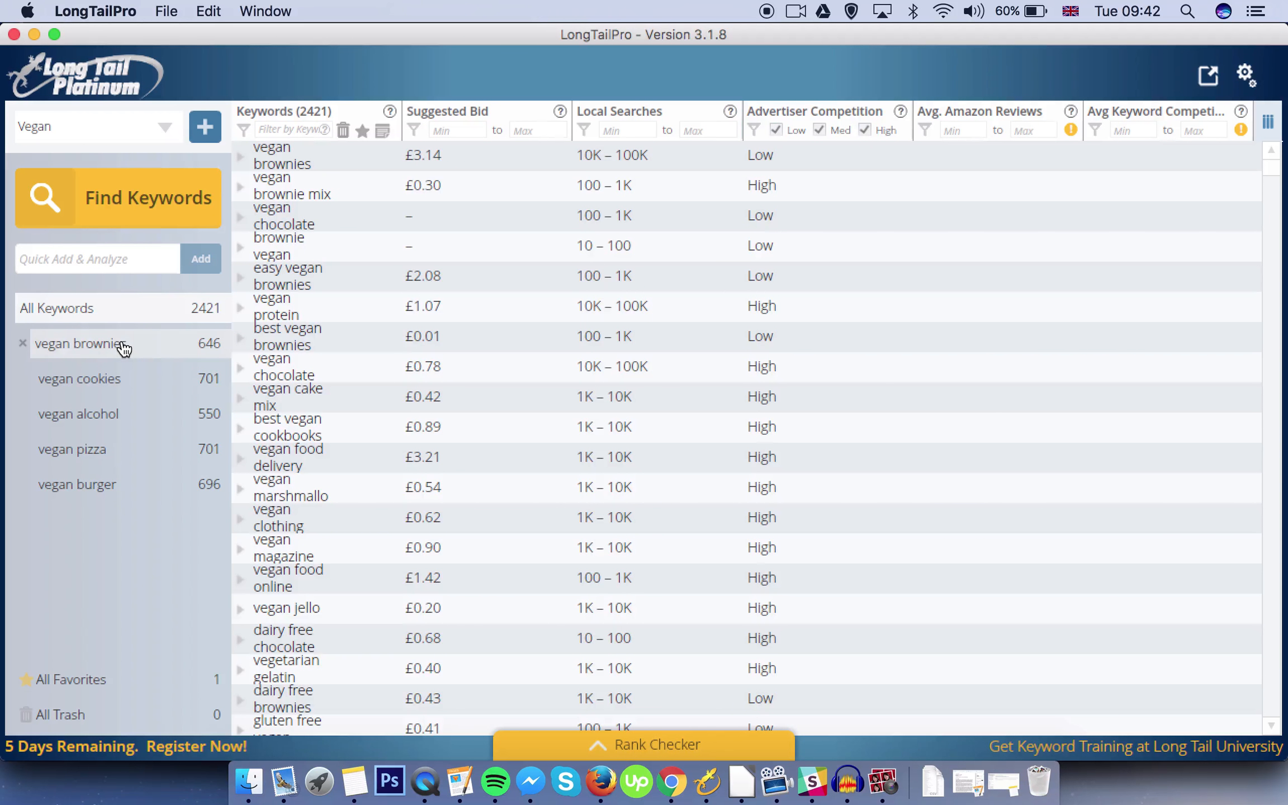
{"action": "left_click", "coordinate": [124, 349]}
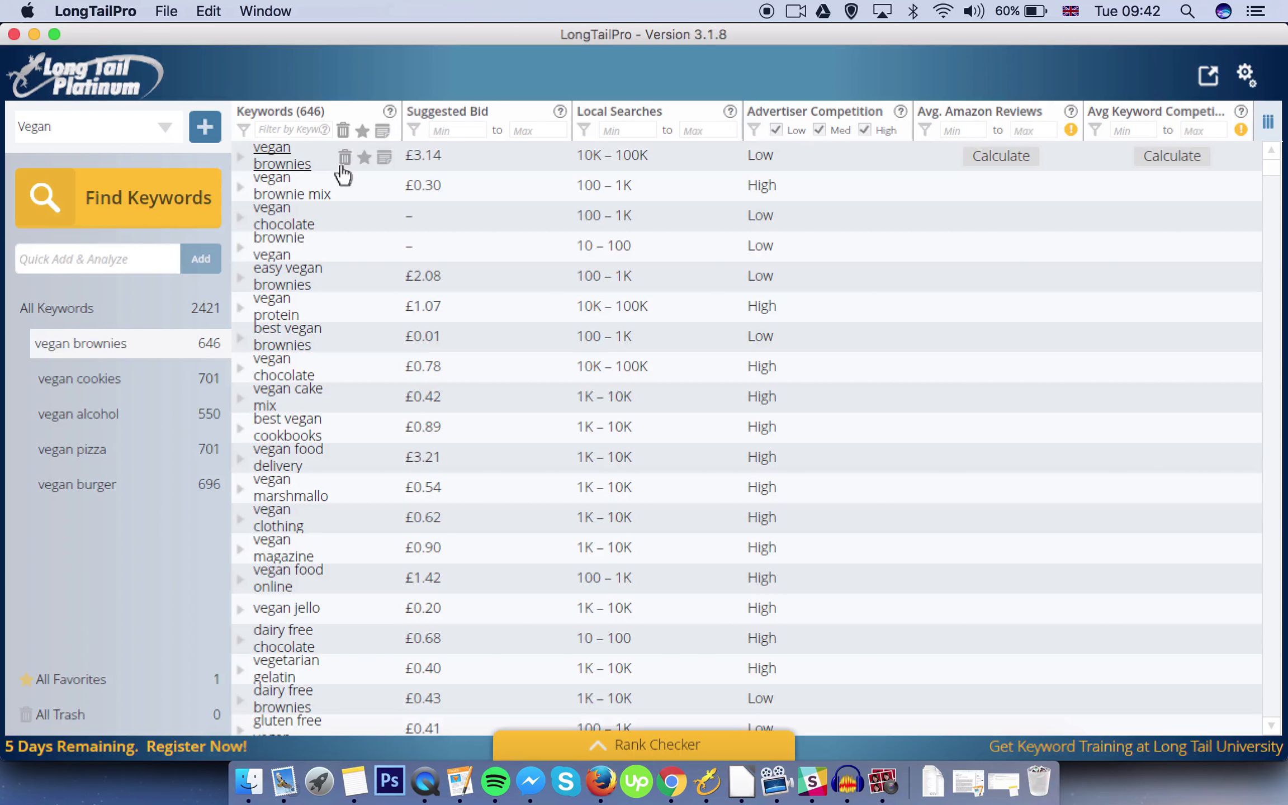
{"action": "left_click", "coordinate": [672, 781]}
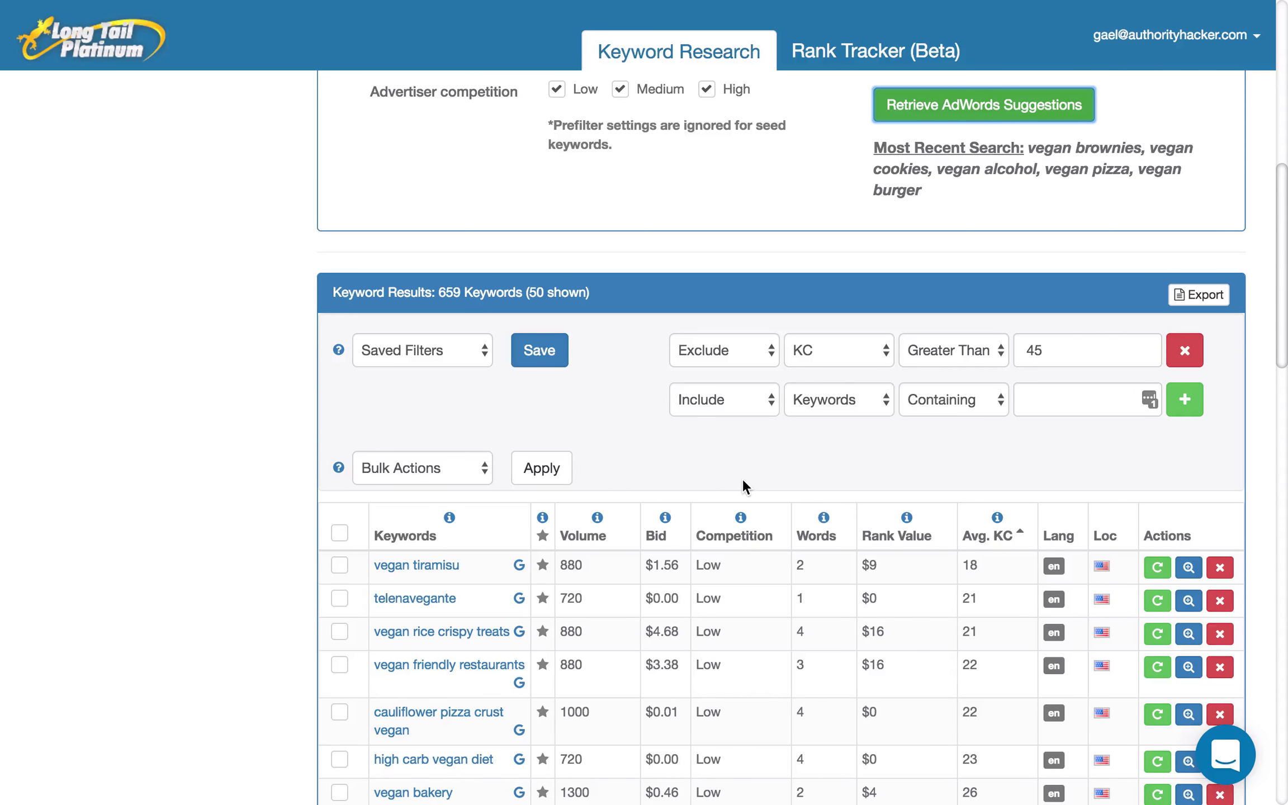
- Open the Set Rank Value bulk action for the selected "vegan tiramisu" keyword
{"action": "scroll", "coordinate": [601, 430], "scroll_direction": "down", "scroll_amount": 5}
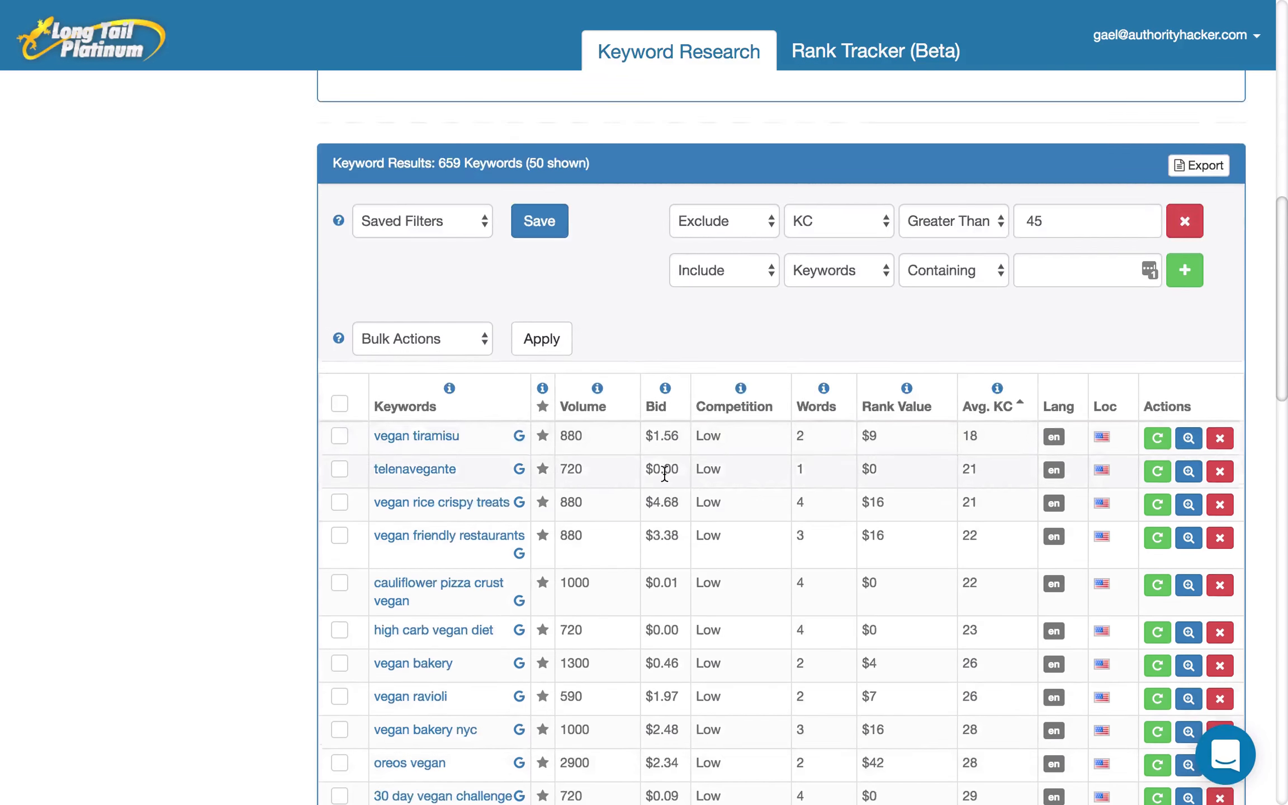
{"action": "scroll", "coordinate": [650, 484], "scroll_direction": "down", "scroll_amount": 1}
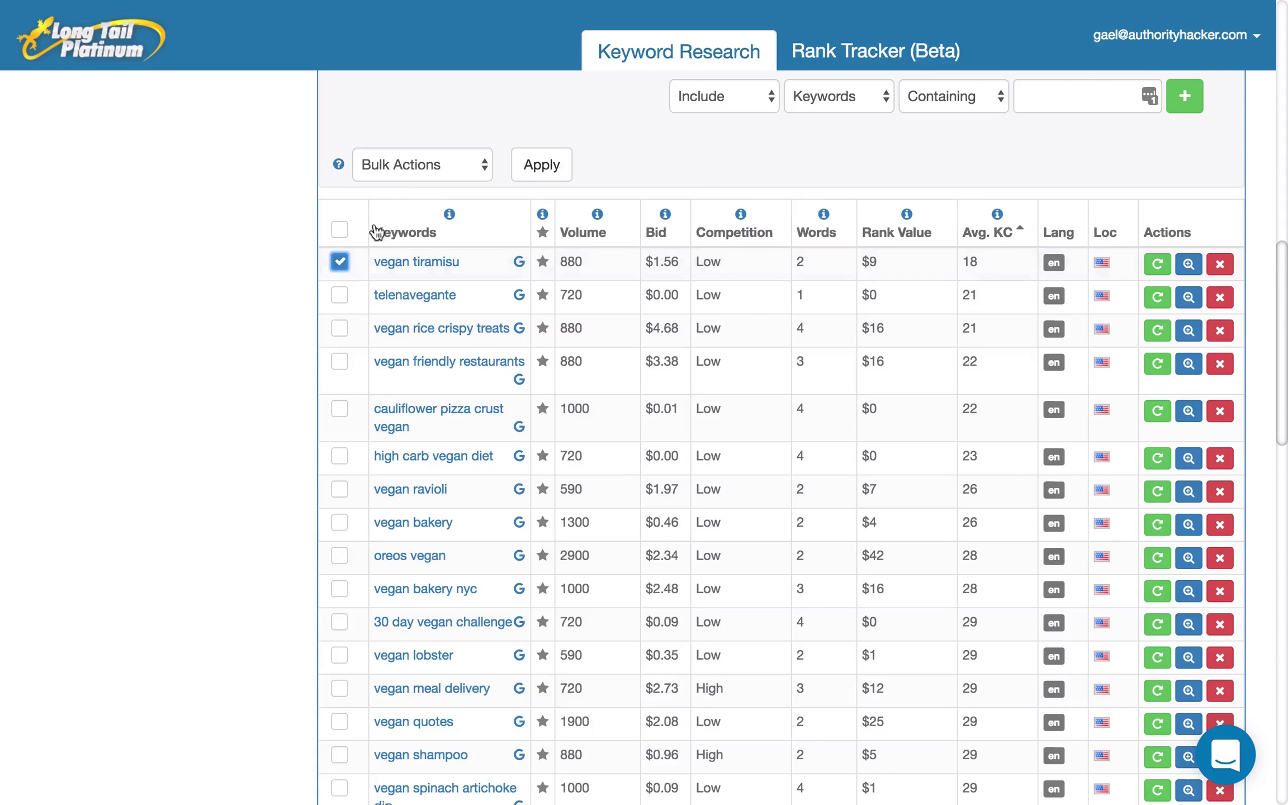
{"action": "left_click", "coordinate": [412, 167]}
{"action": "left_click", "coordinate": [413, 184]}
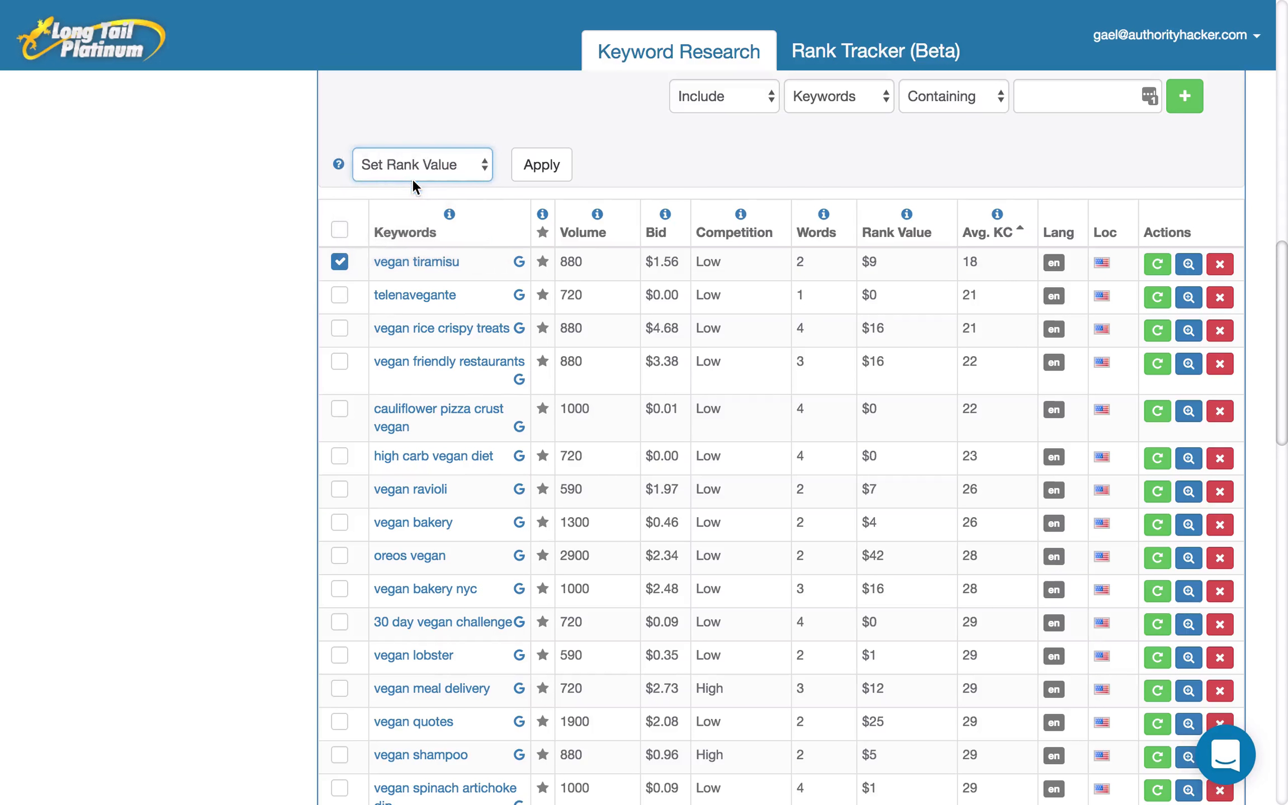
{"action": "left_click", "coordinate": [539, 170]}
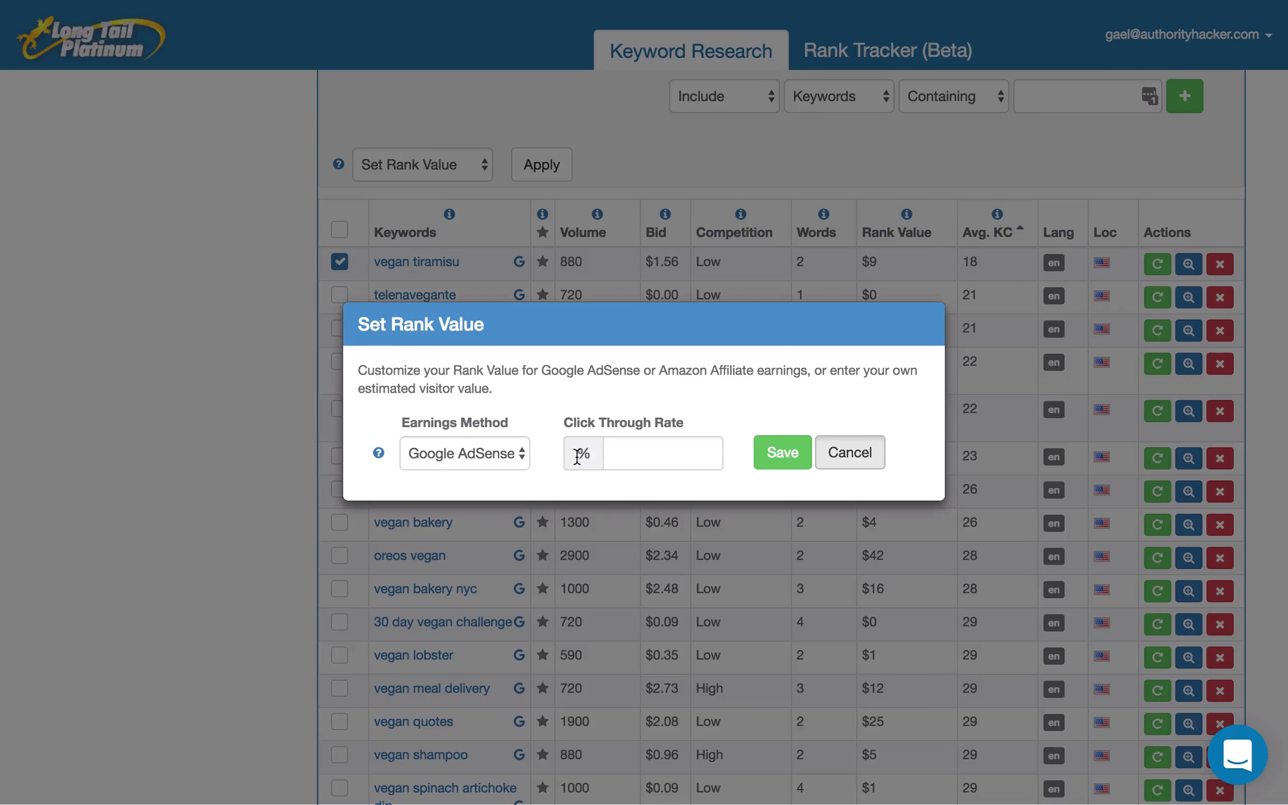
- Look through the Google AdSense, Amazon Affiliate and Custom earnings methods, cancel without saving and deselect "vegan tiramisu"
{"action": "left_click", "coordinate": [642, 450]}
{"action": "left_click", "coordinate": [459, 449]}
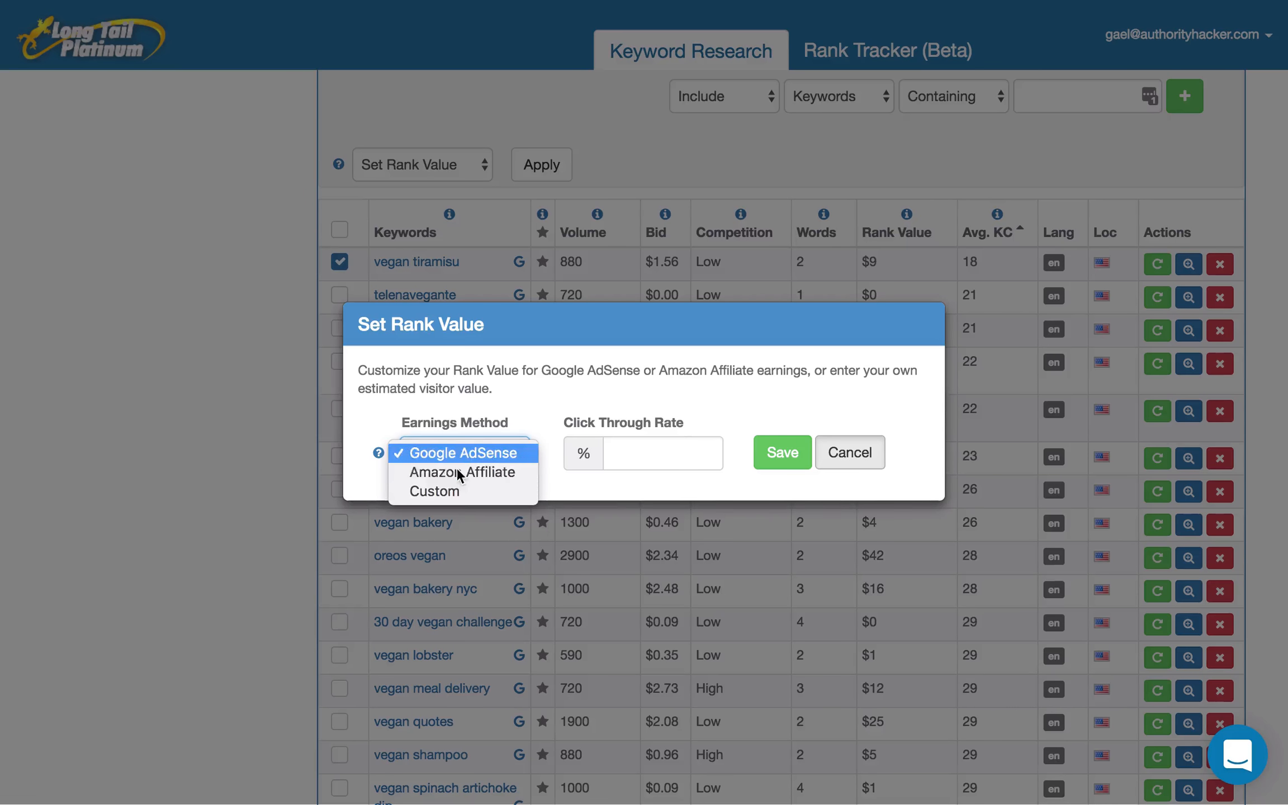
{"action": "left_click", "coordinate": [511, 477]}
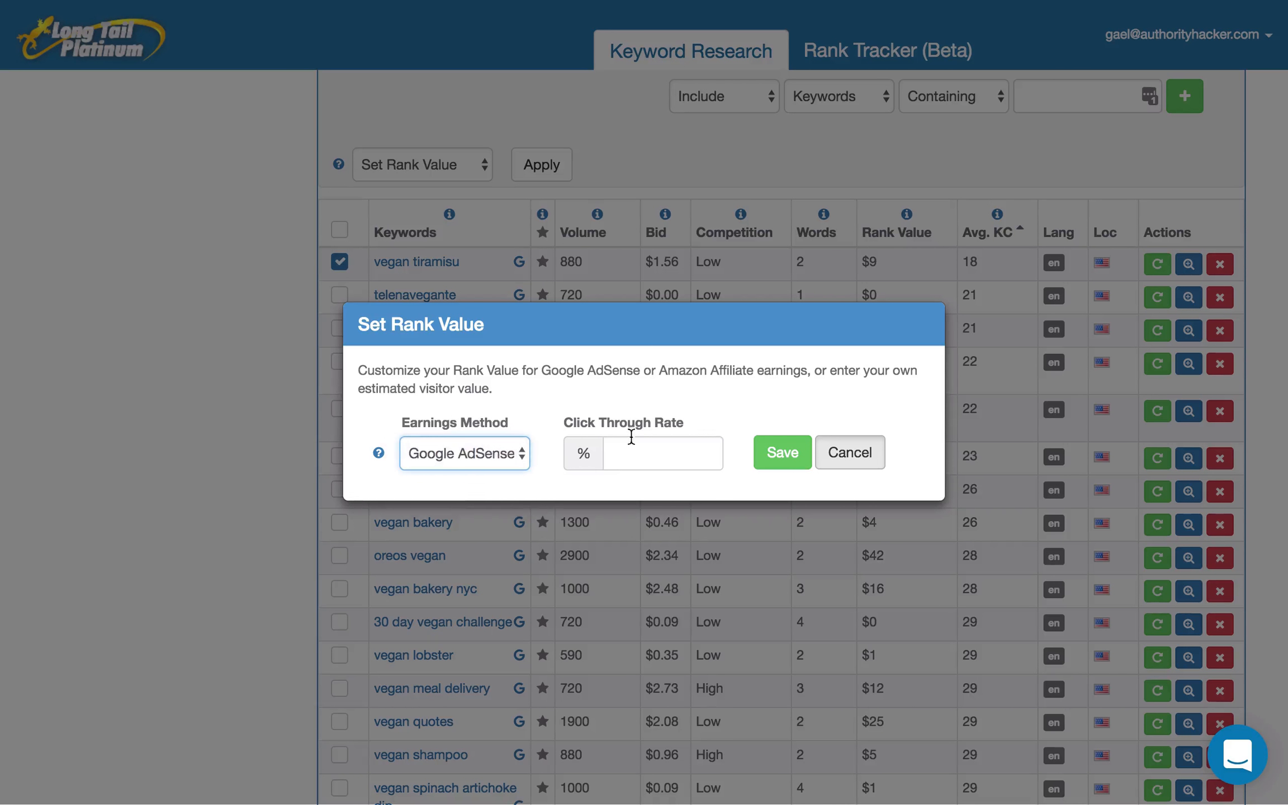
{"action": "left_click", "coordinate": [451, 462]}
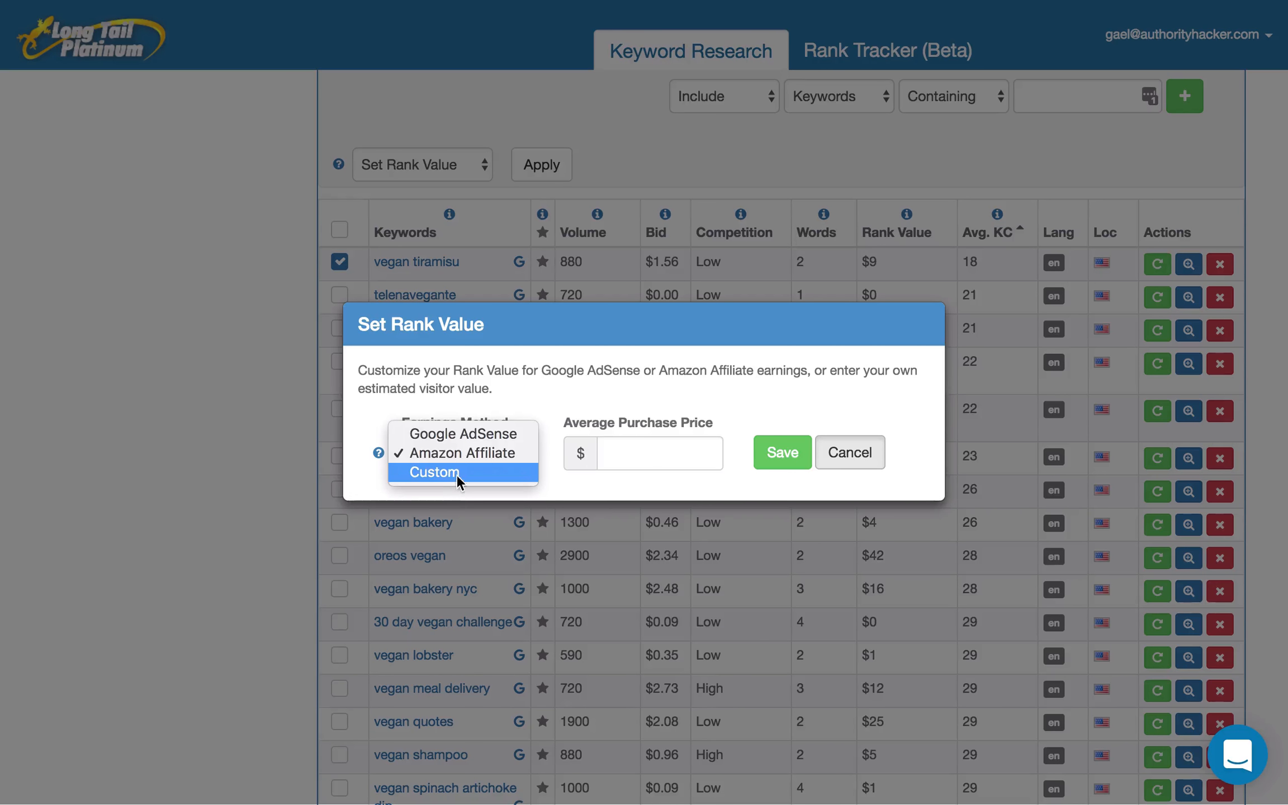
{"action": "left_click", "coordinate": [456, 474]}
{"action": "left_click_drag", "start_coordinate": [573, 425], "coordinate": [631, 425]}
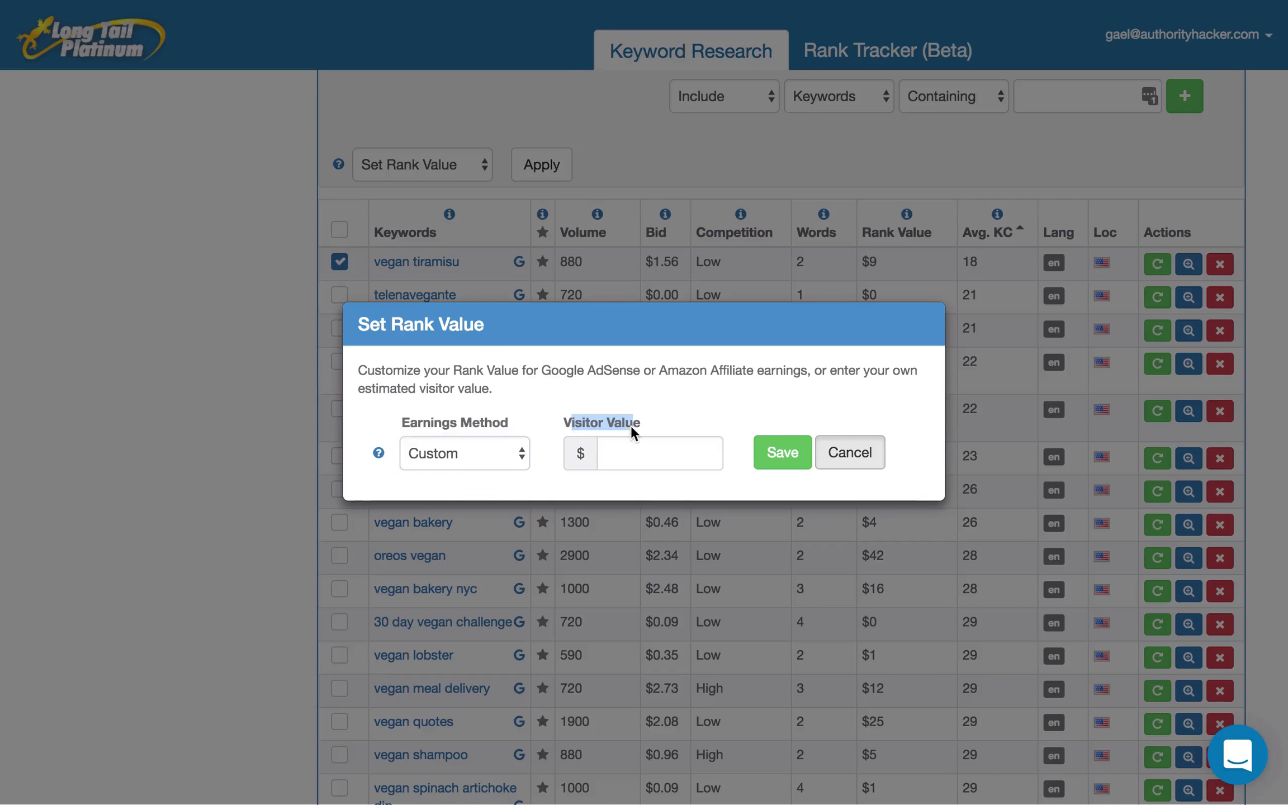
{"action": "left_click", "coordinate": [646, 424]}
{"action": "left_click", "coordinate": [867, 454]}
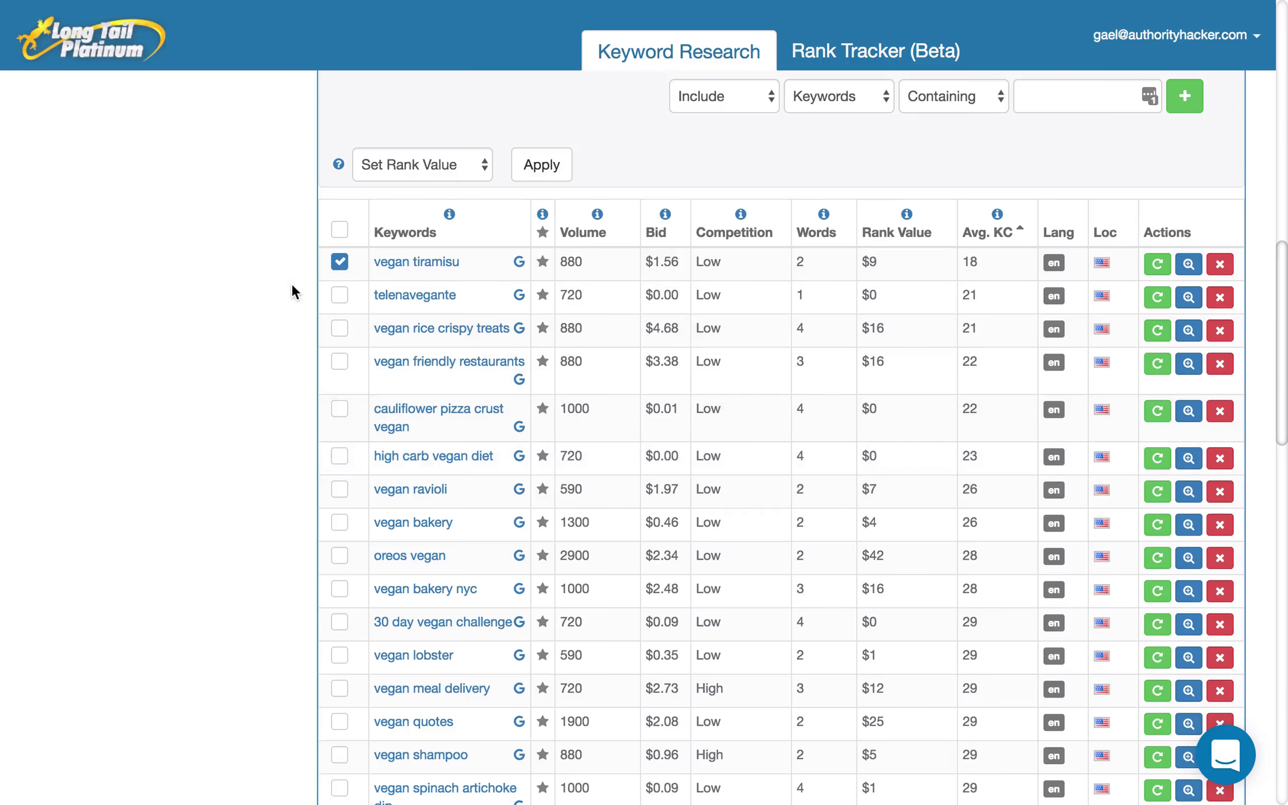
{"action": "left_click", "coordinate": [337, 263]}
- Open the Rank Tracker (Beta) section
{"action": "scroll", "coordinate": [303, 274], "scroll_direction": "up", "scroll_amount": 7}
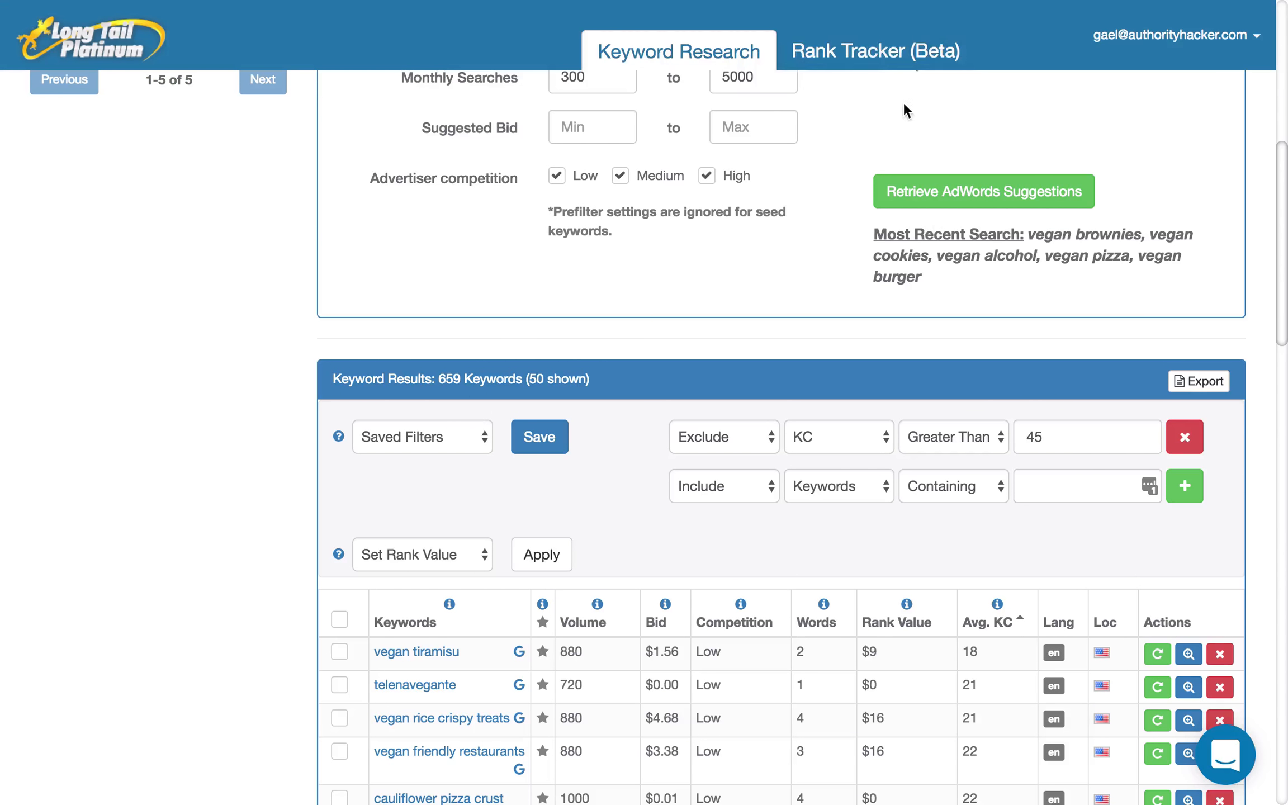
{"action": "left_click", "coordinate": [883, 53]}
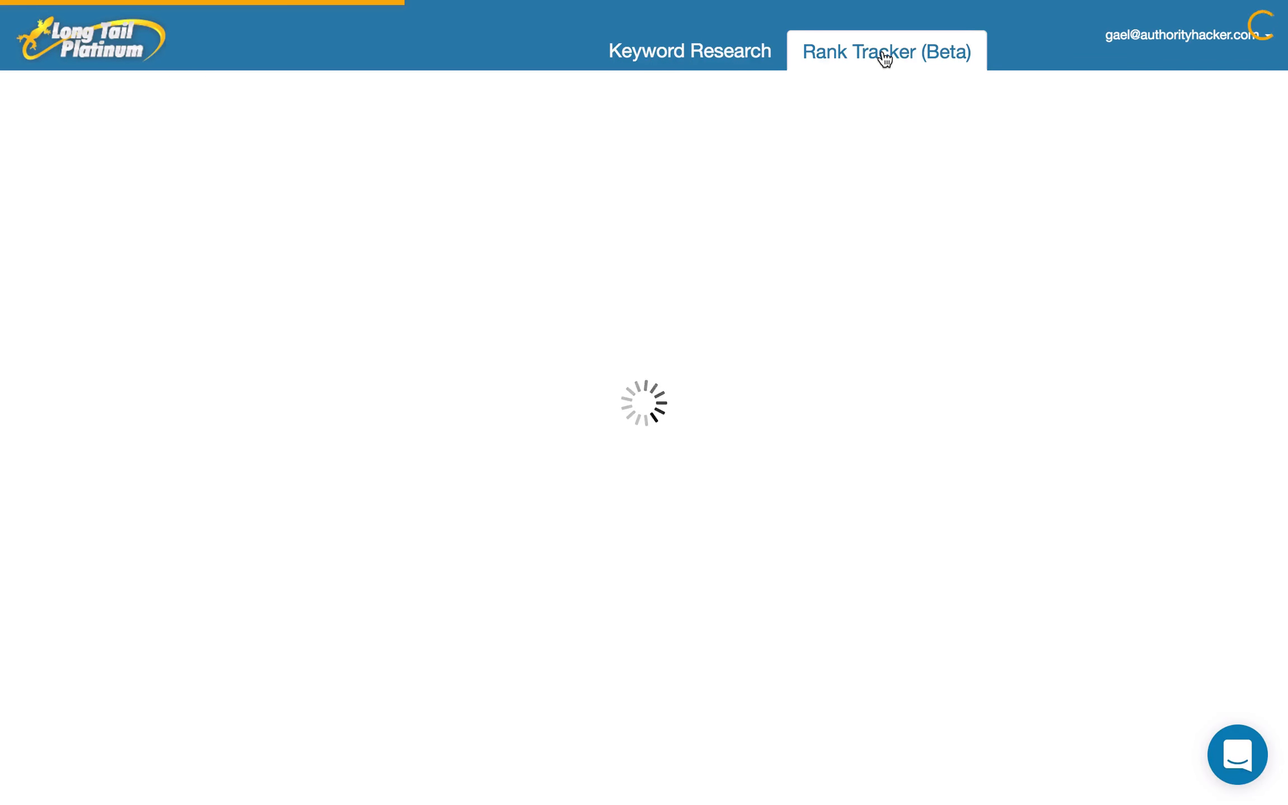